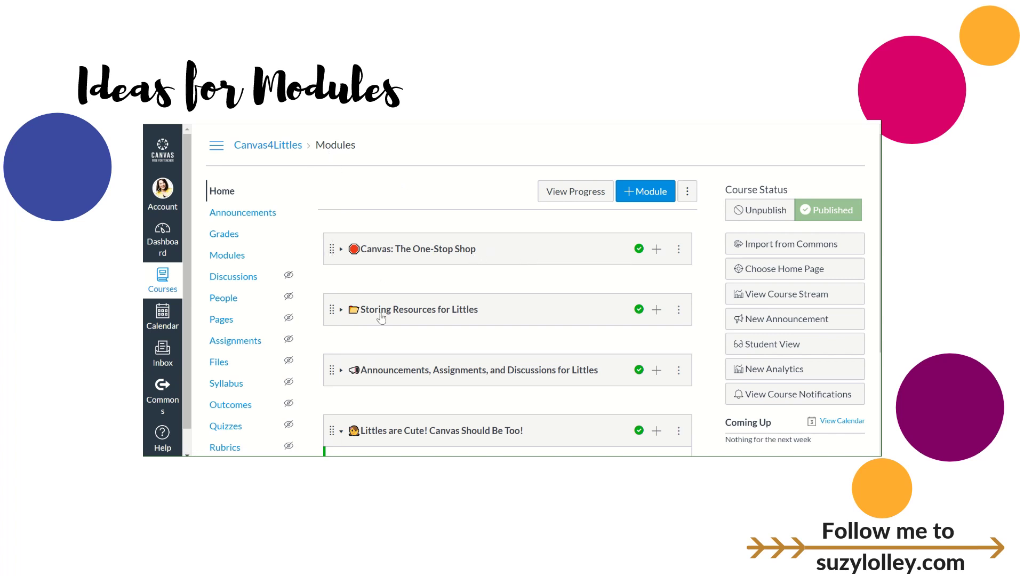
Step: Collapse the Littles are Cute! module, then scroll the Dashboard to its Unpublished Courses cards
scroll(408, 318, "down", 1)
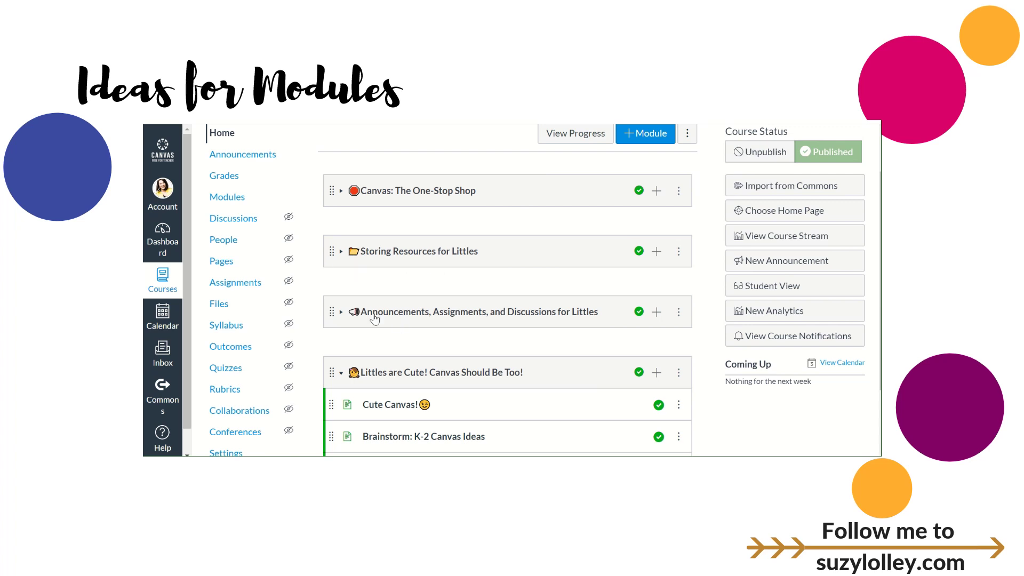
scroll(420, 300, "down", 2)
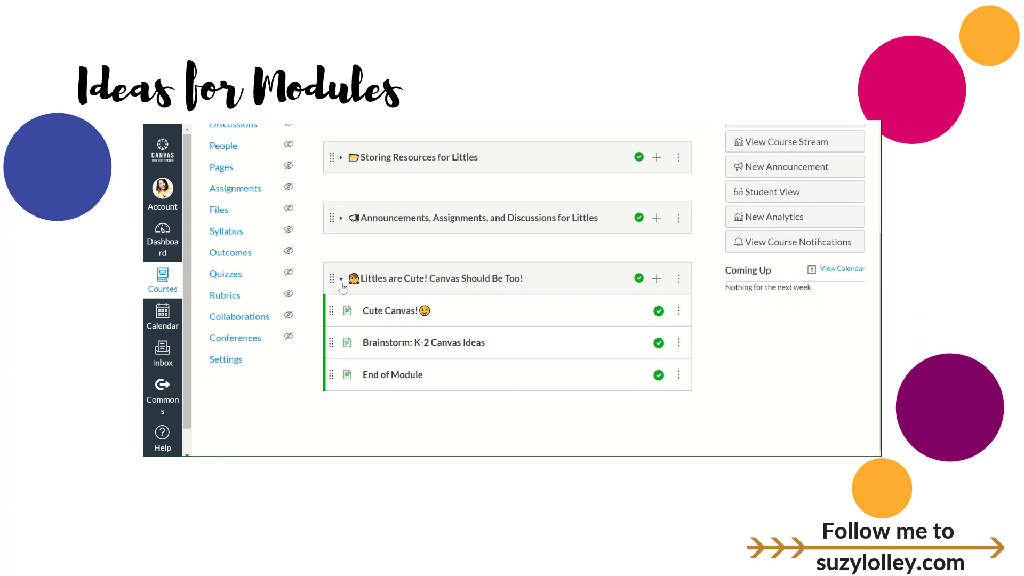
left_click(341, 279)
scroll(344, 288, "up", 2)
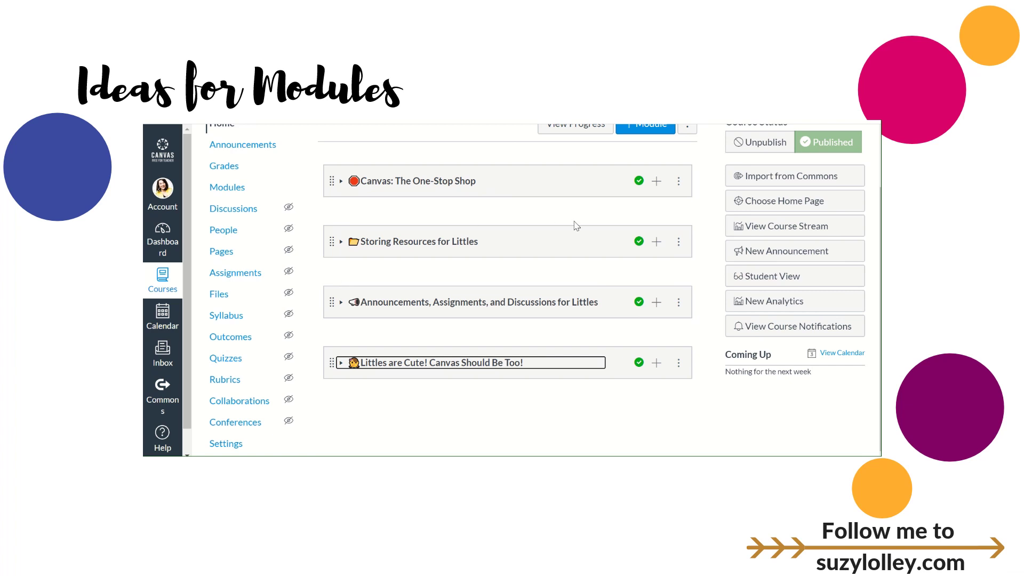
scroll(576, 226, "up", 2)
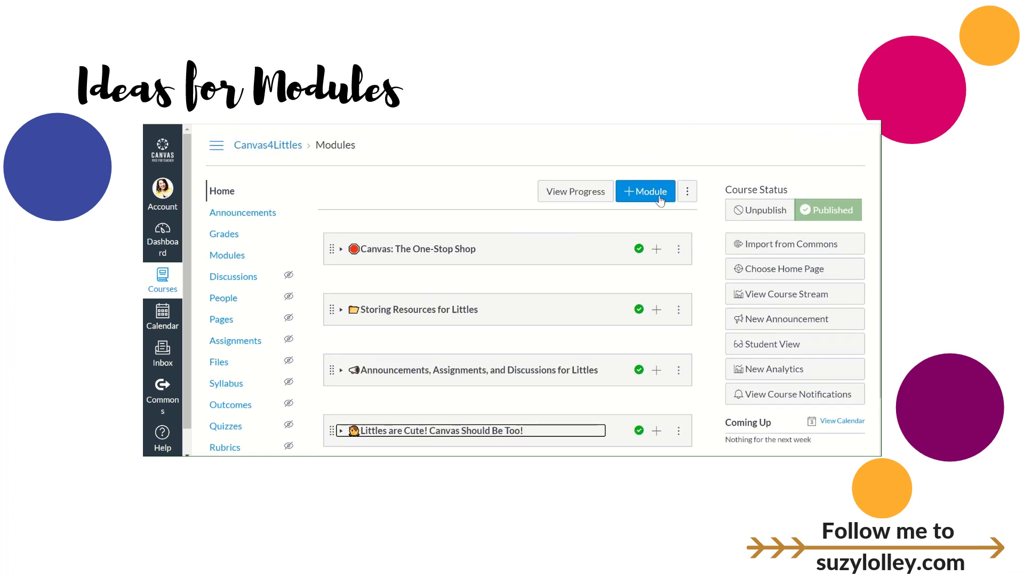
left_click(166, 245)
scroll(386, 232, "down", 5)
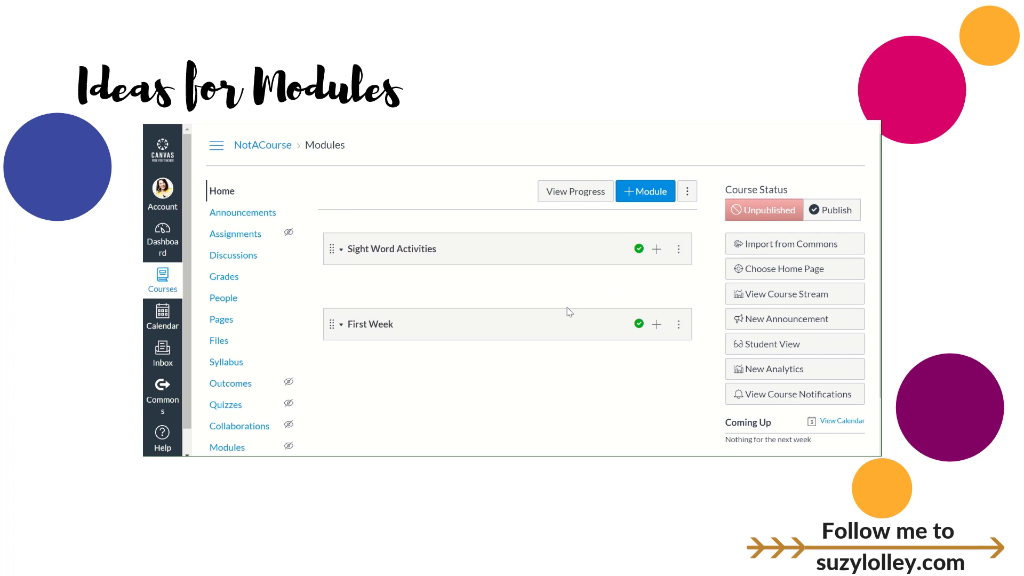
Step: Toggle the Sight Word Activities publish icon off, on and off again, leaving it unpublished
left_click(639, 249)
left_click(638, 249)
left_click(638, 248)
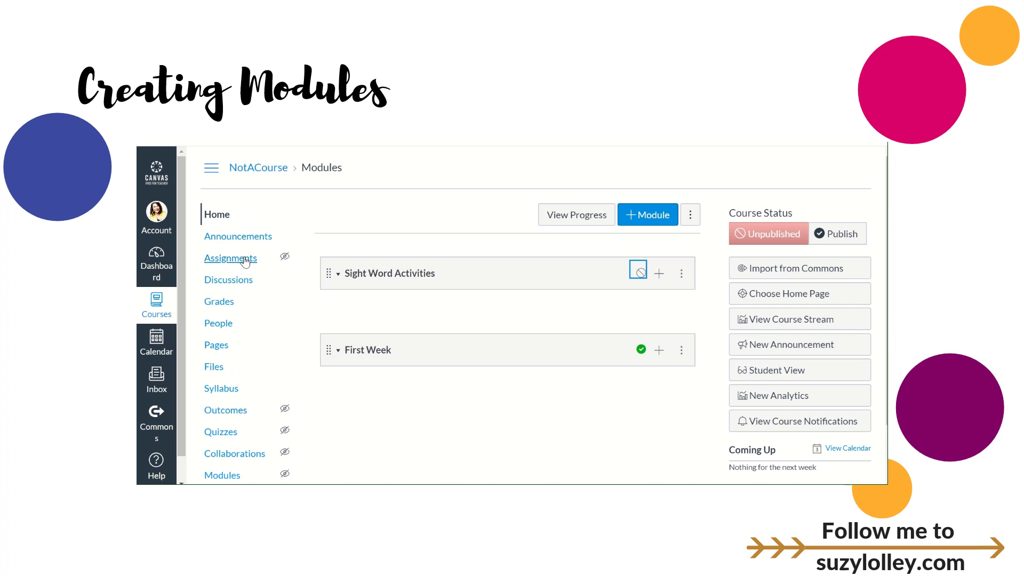
Step: Create a new NotACourse module named 'Week of August 17th'
scroll(245, 261, "down", 1)
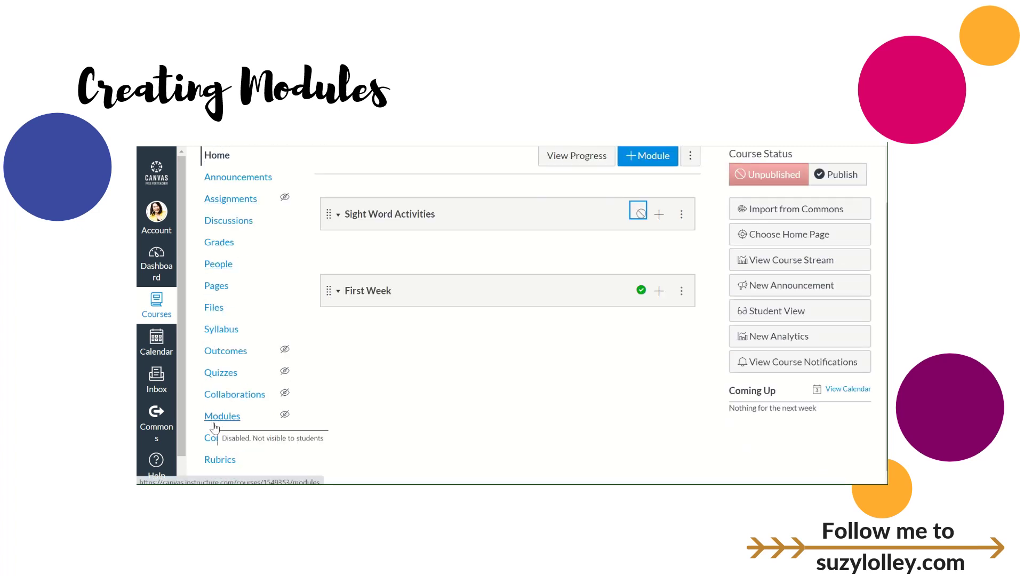
scroll(224, 426, "up", 1)
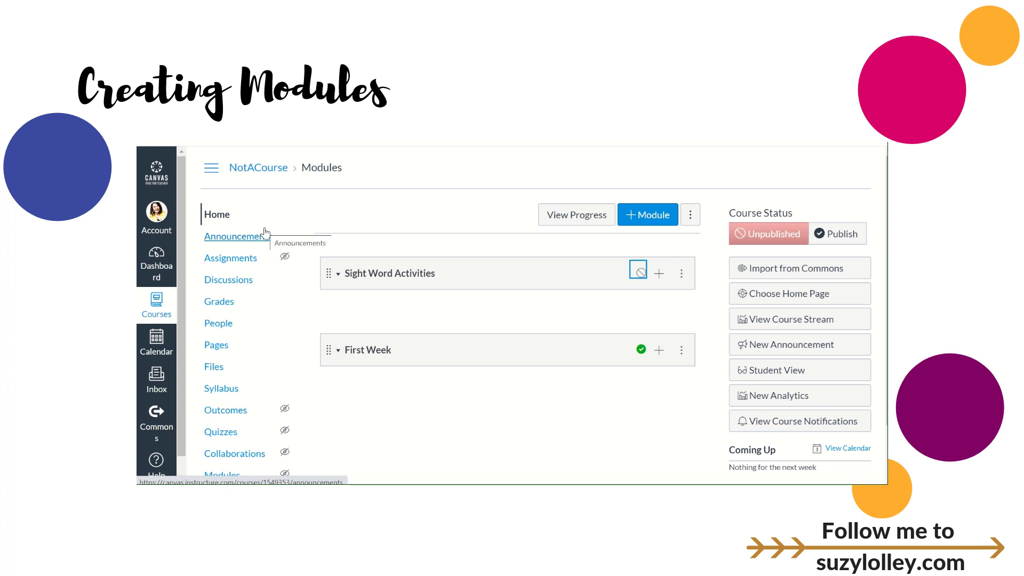
left_click(644, 219)
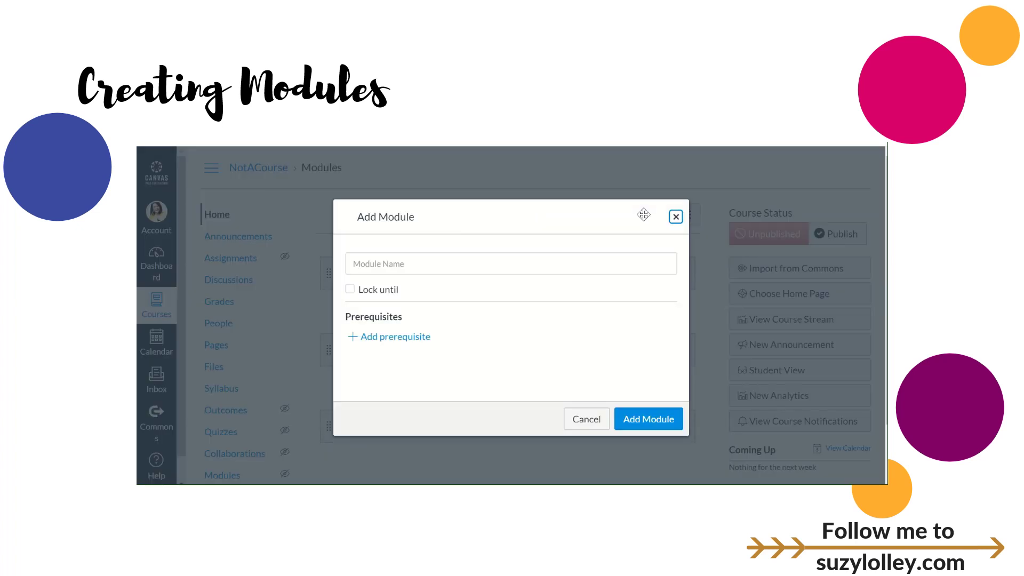
left_click(408, 267)
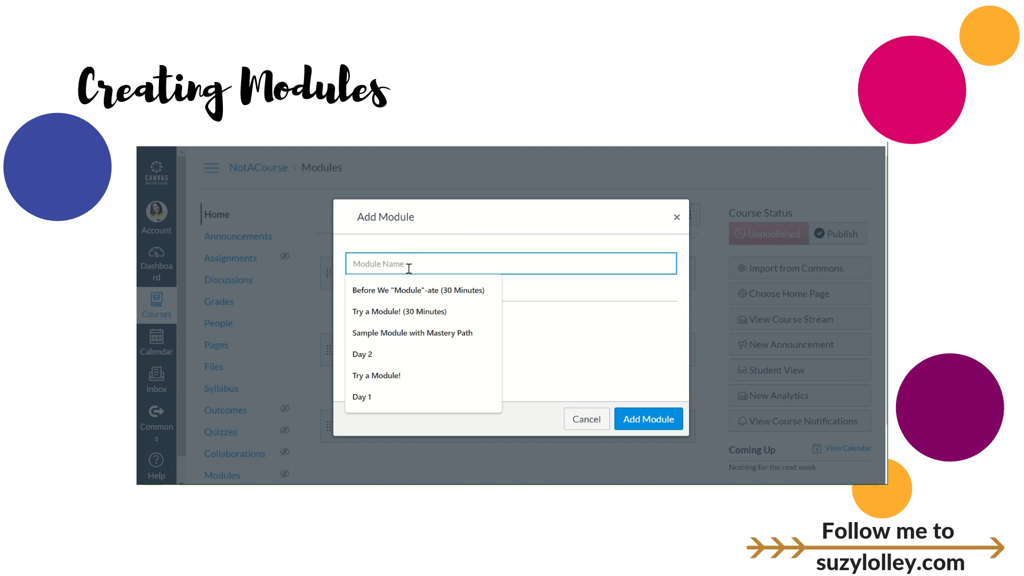
type("Week of A")
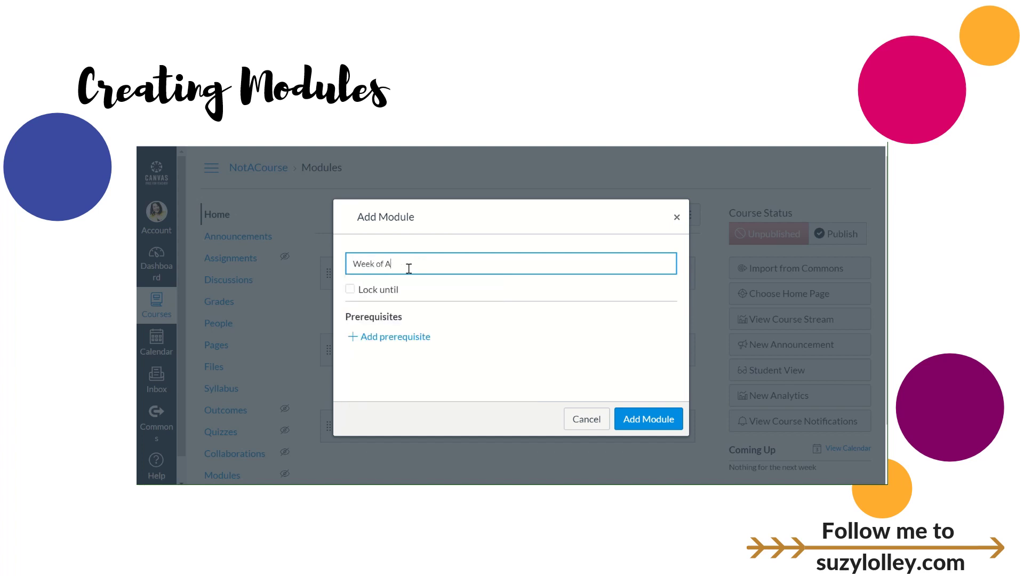
type("ugust 17th")
left_click(664, 419)
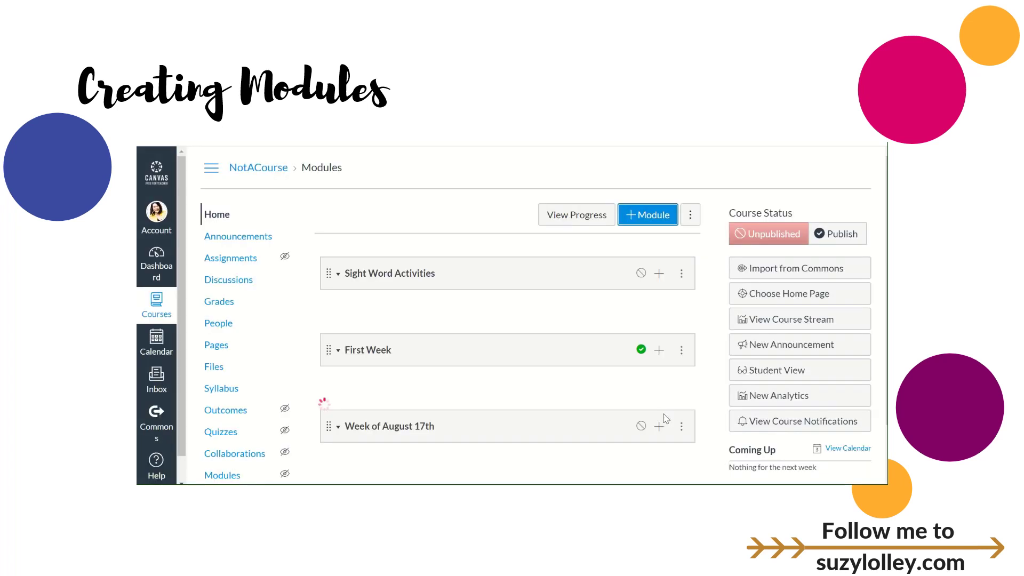
Step: Drag the Week of August 17th module above Sight Word Activities
scroll(550, 359, "down", 2)
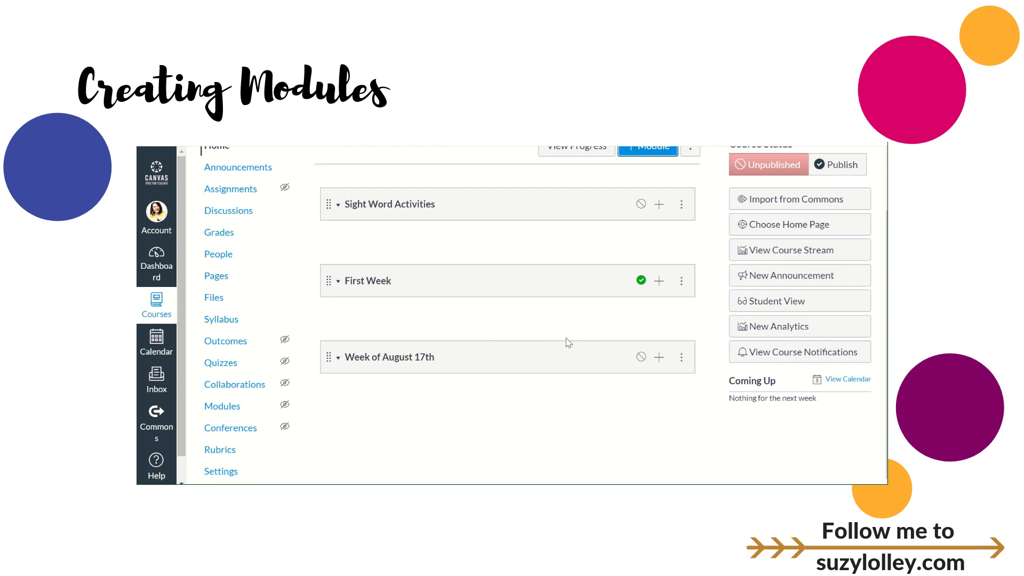
scroll(560, 360, "up", 2)
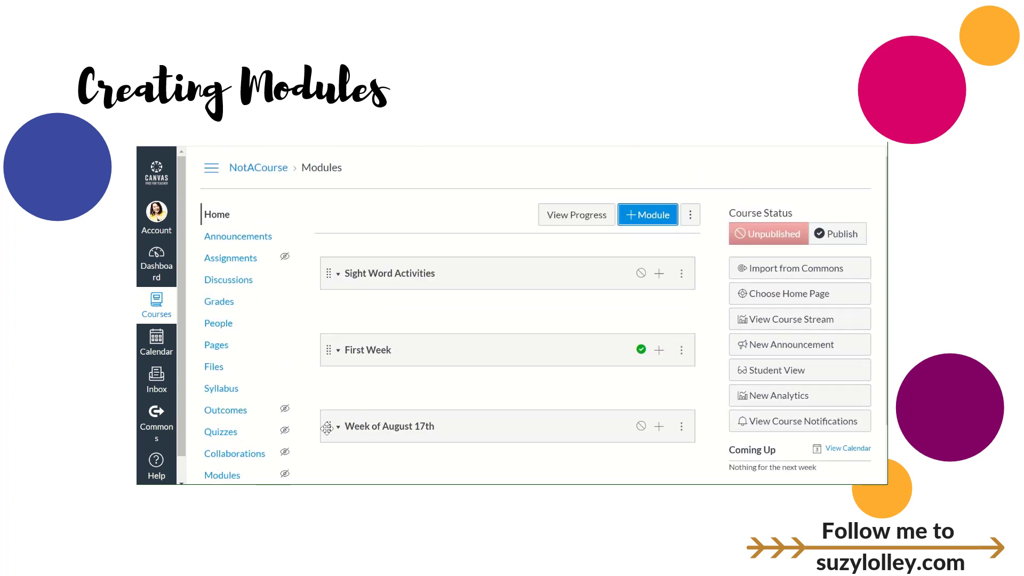
left_click_drag(327, 428, 320, 271)
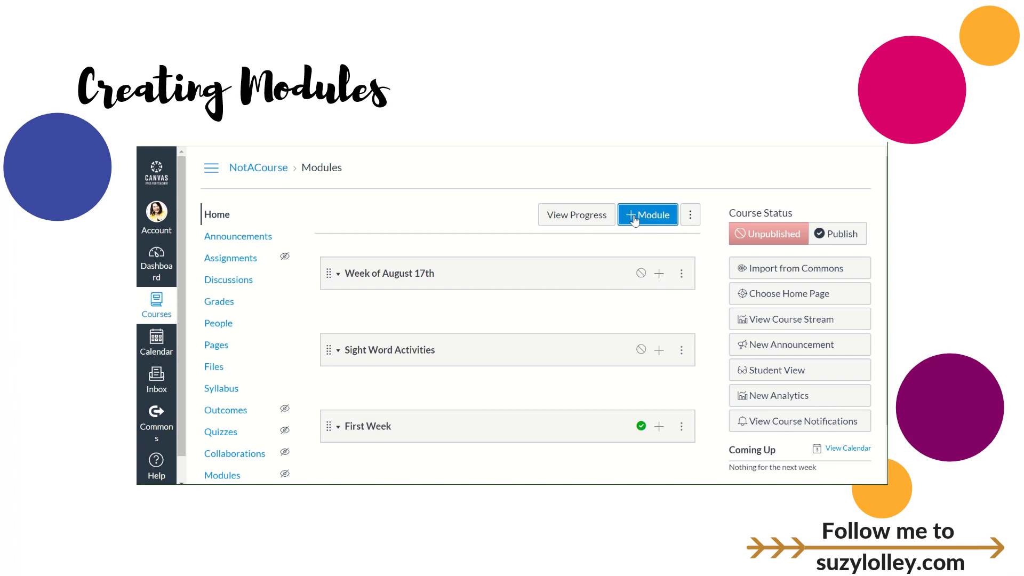
Step: Add a new 'Would You Rather?' discussion topic as an item in Week of August 17th
left_click(659, 273)
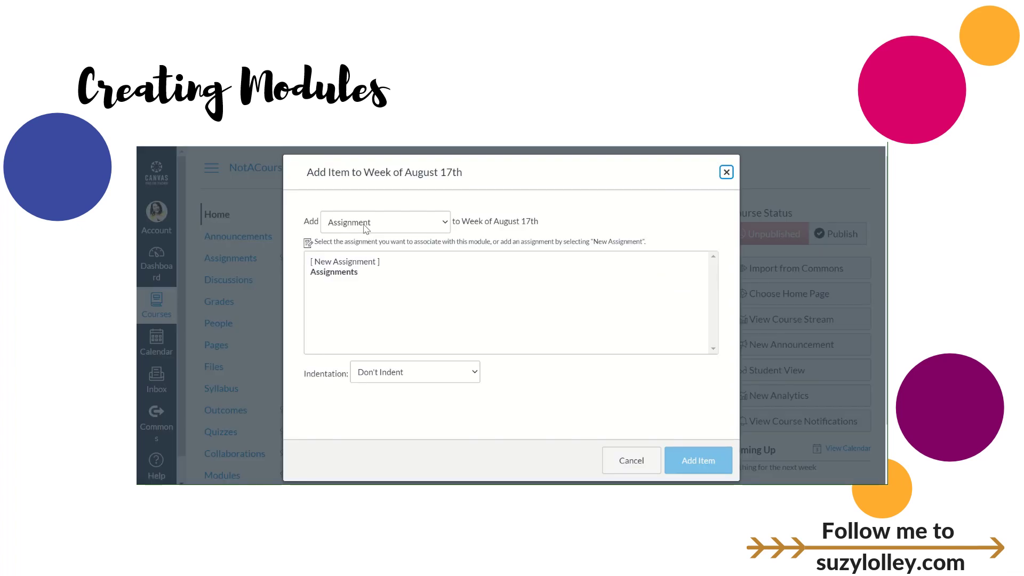
left_click(365, 228)
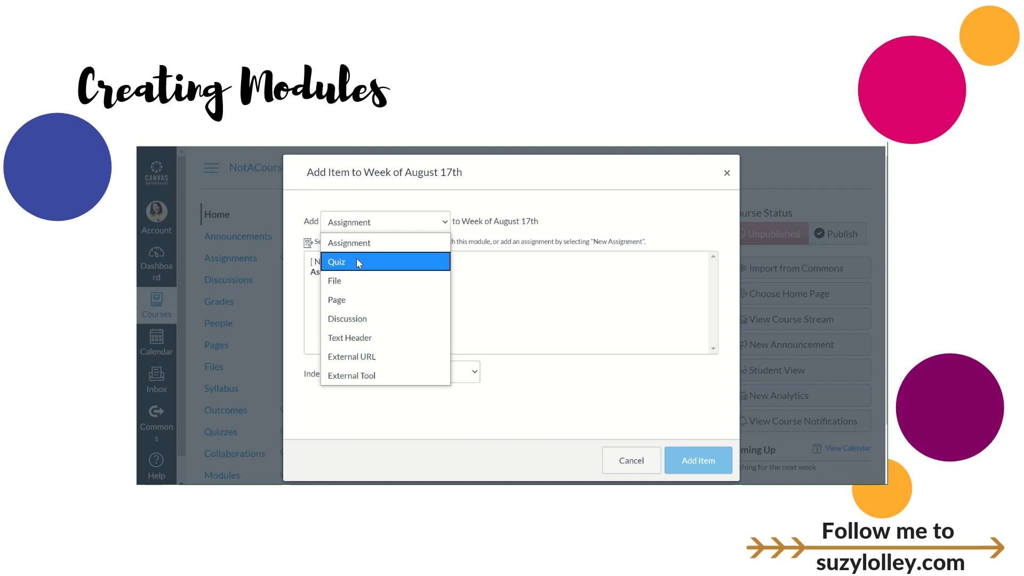
left_click(354, 319)
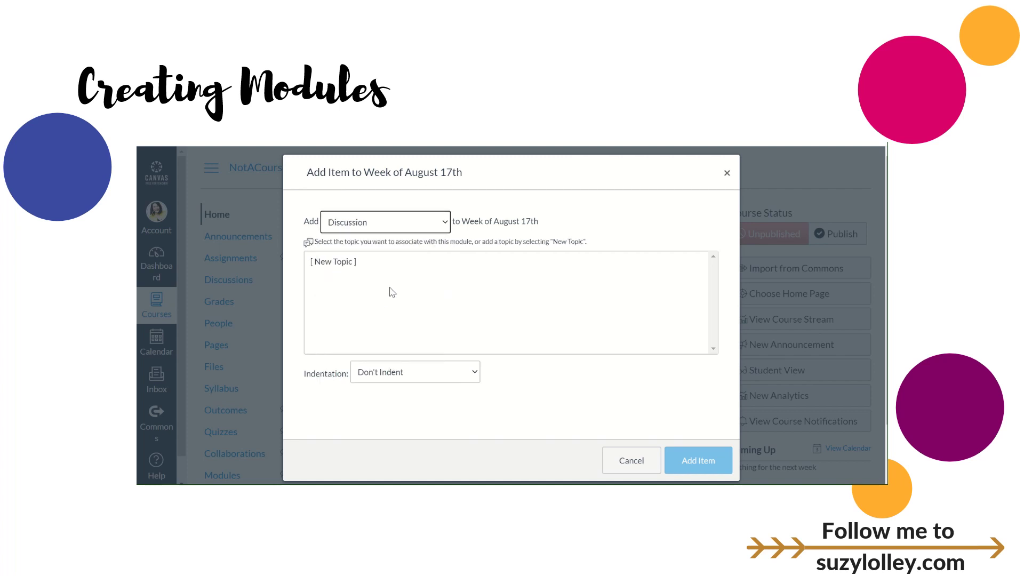
left_click(425, 223)
left_click(345, 299)
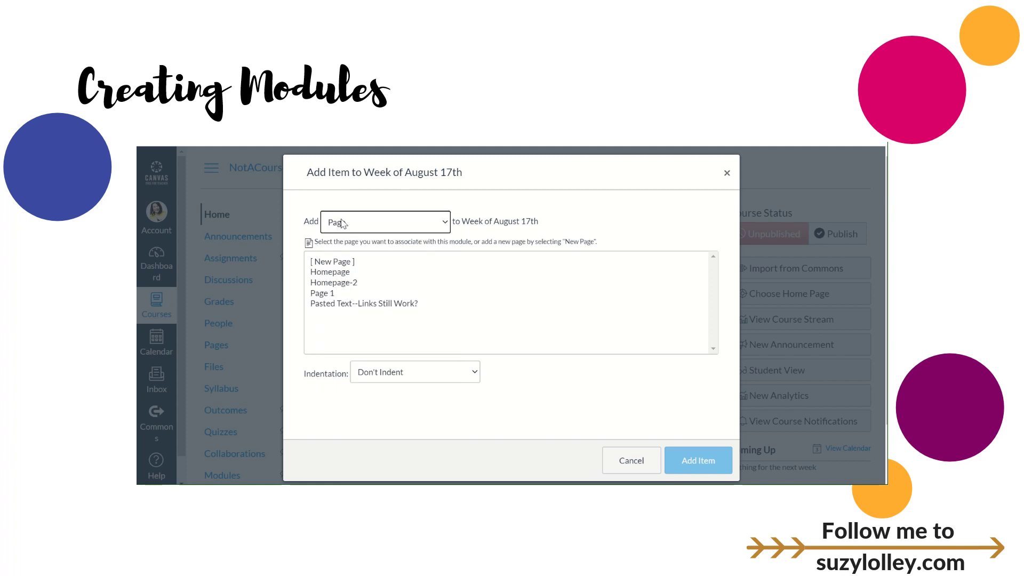
left_click(321, 274)
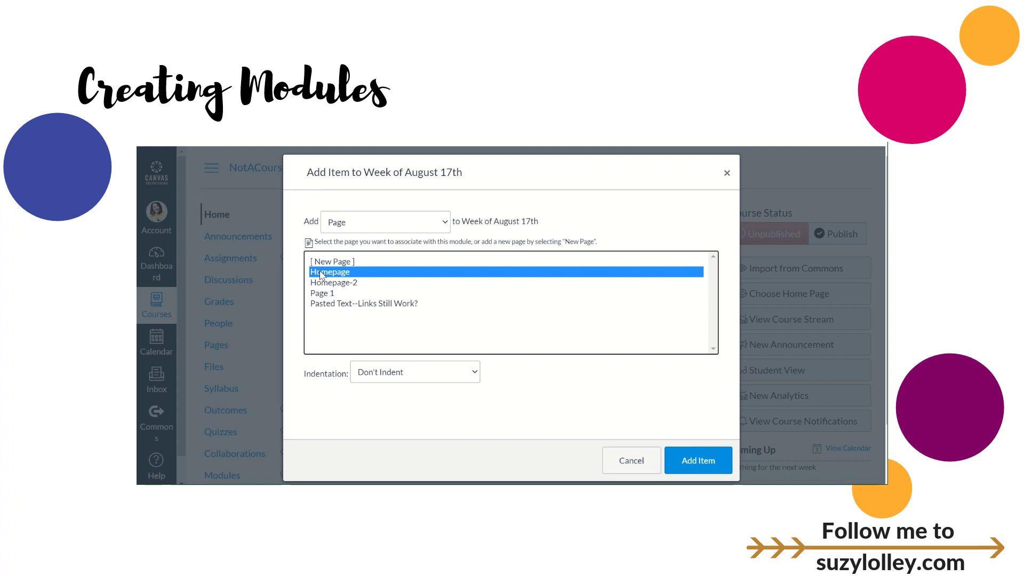
left_click(366, 228)
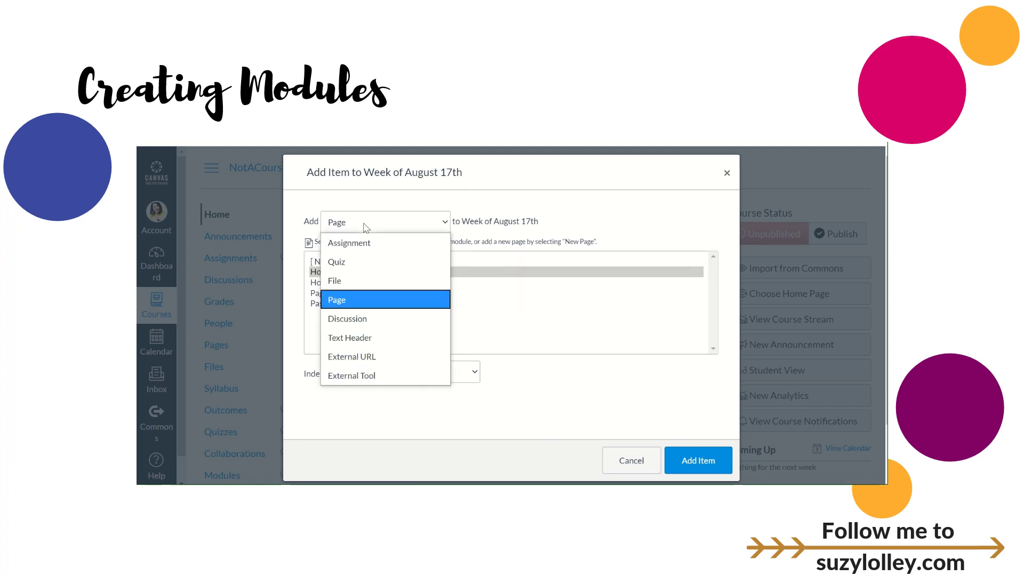
left_click(336, 317)
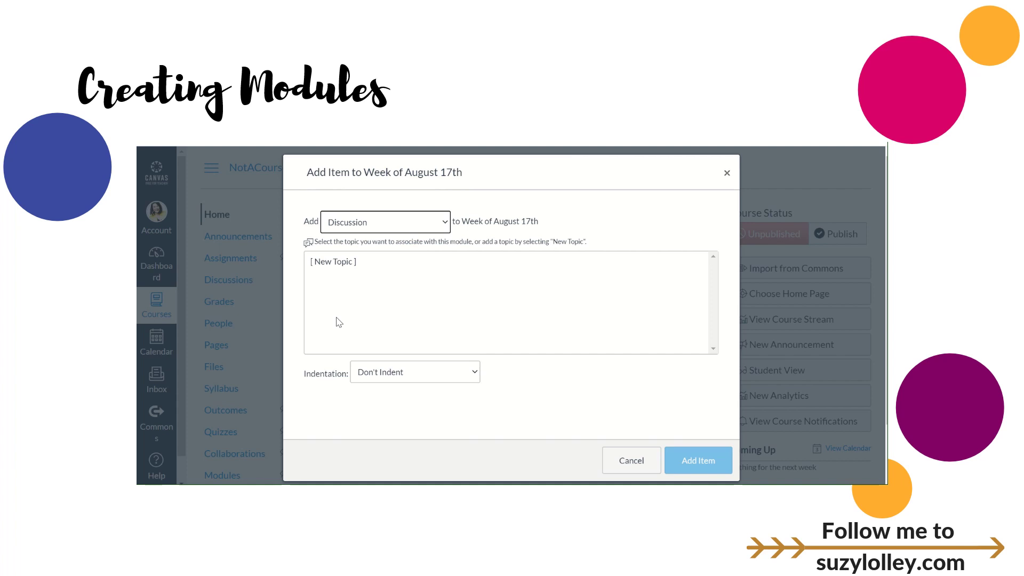
left_click(343, 262)
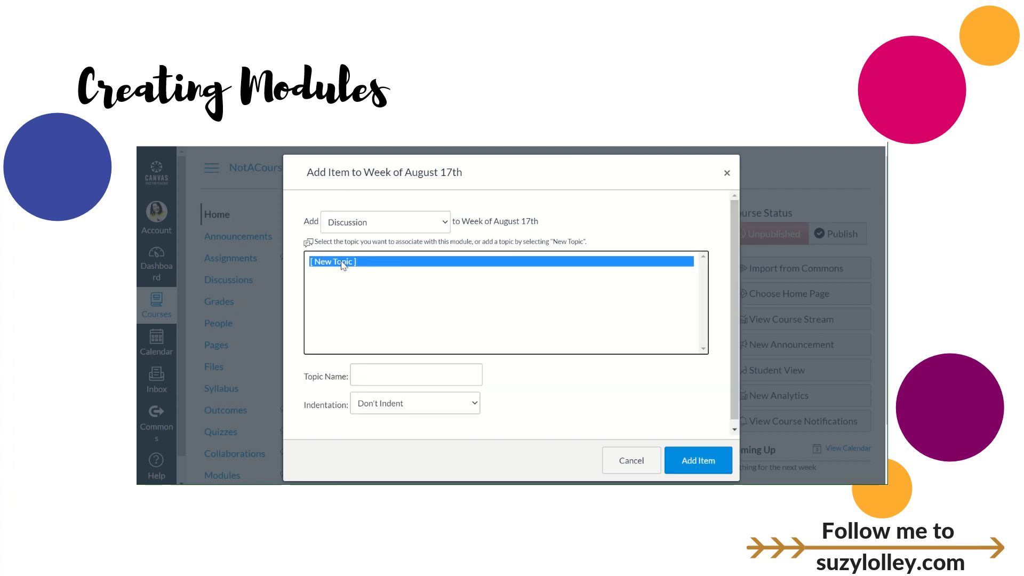
left_click(368, 374)
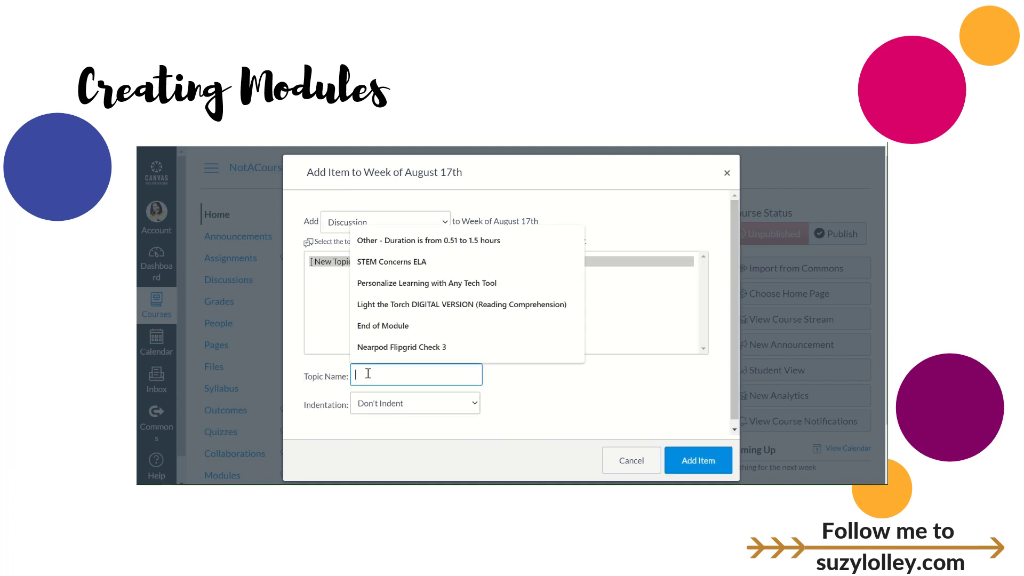
type("W")
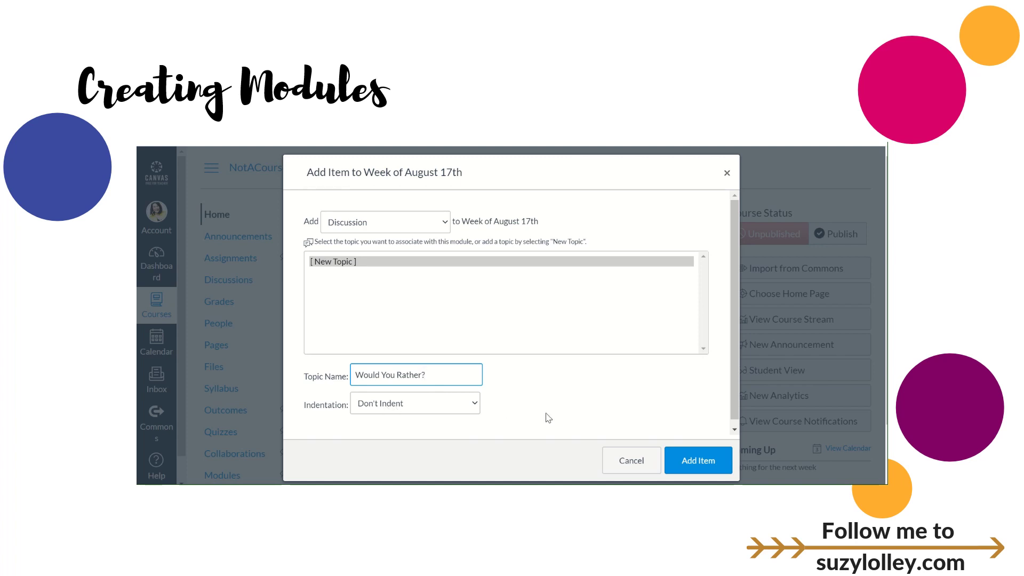
left_click(697, 461)
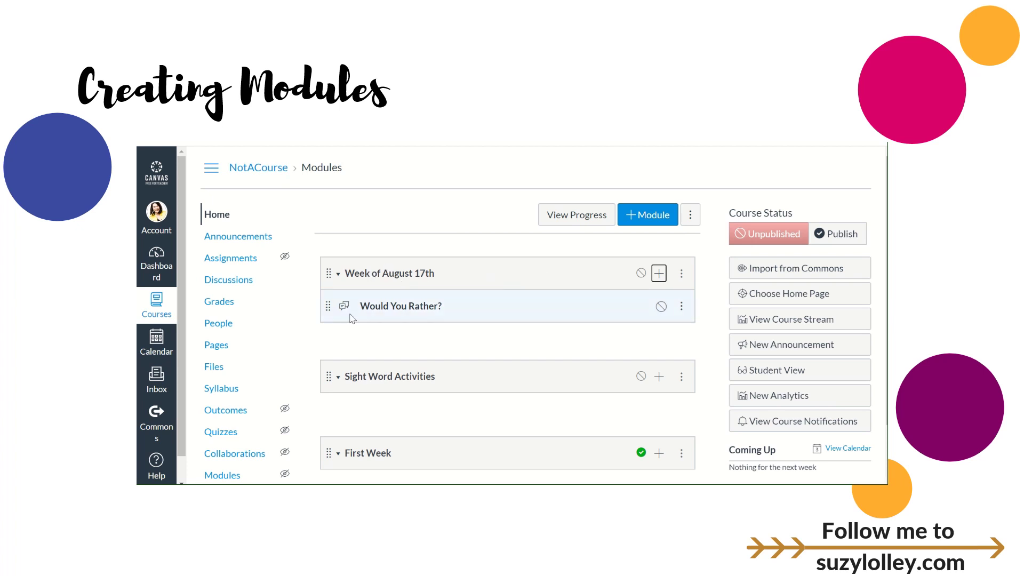
Step: Write 'Would you rather be a tree in fall or spring? Why?' in the discussion body
left_click(405, 310)
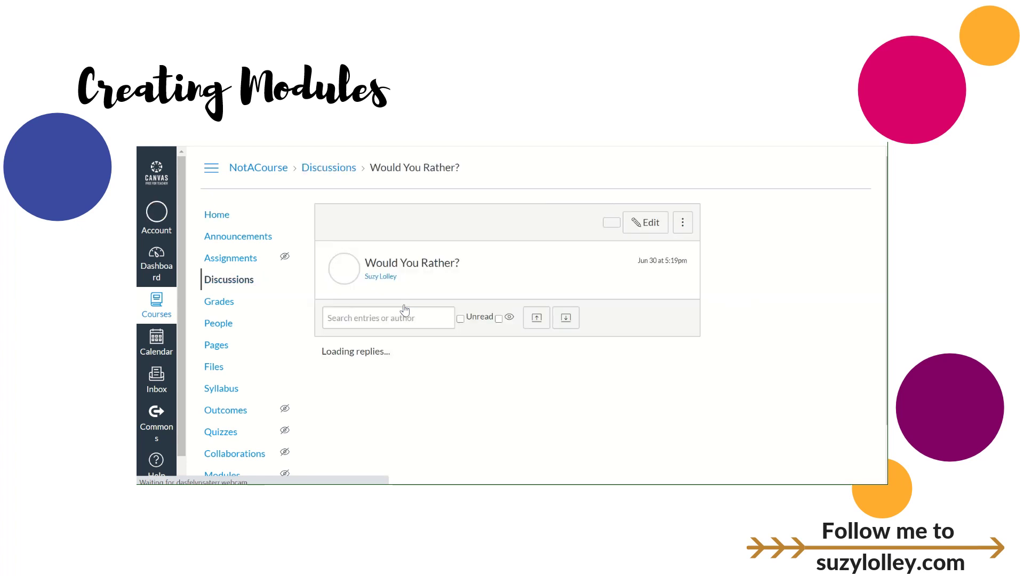
left_click(646, 223)
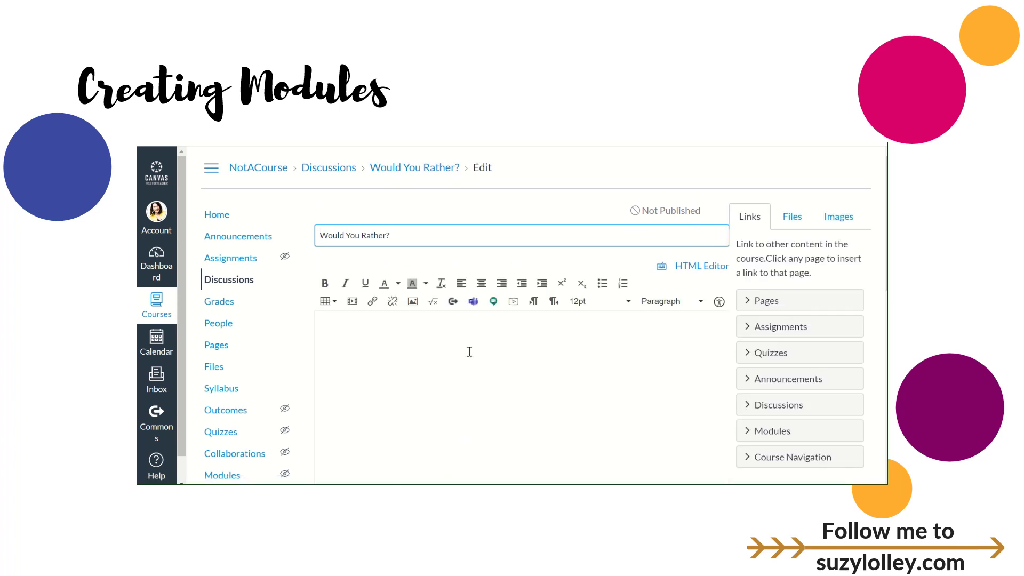
left_click(469, 351)
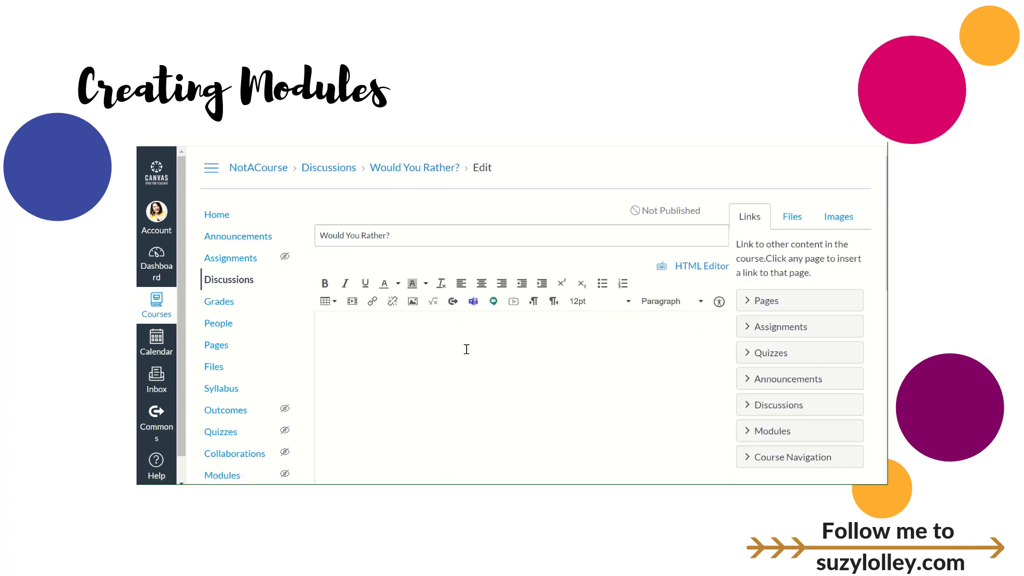
type("Would you rather be a tree in fall or")
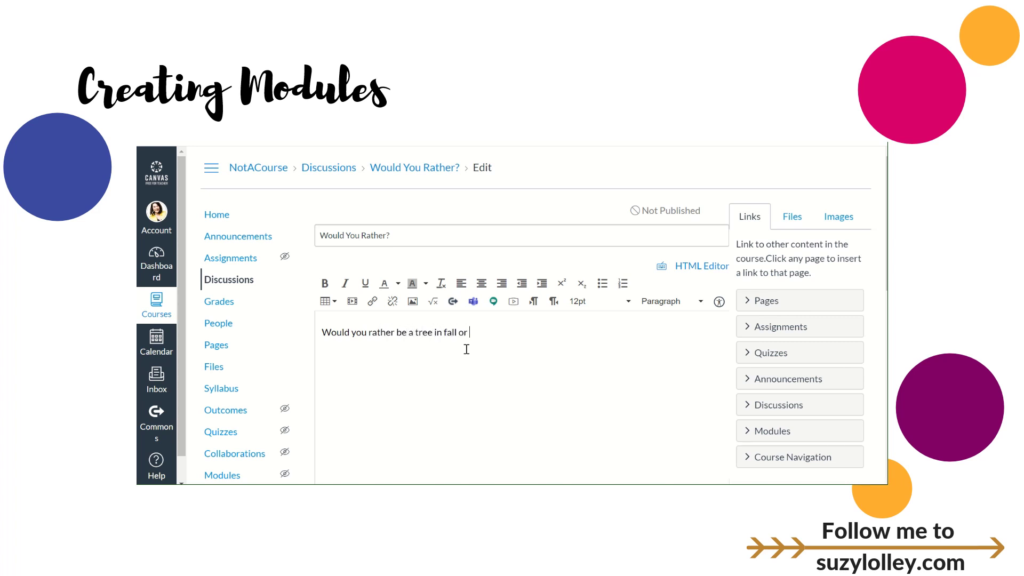
type("Why?")
Step: Save and publish the Would You Rather? discussion and return to the Modules list
scroll(555, 350, "down", 7)
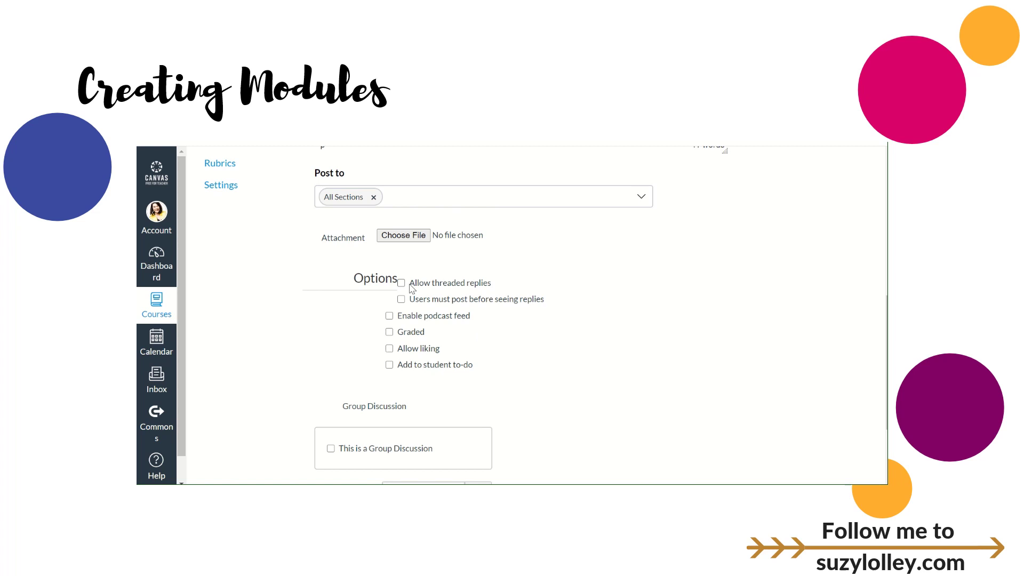
scroll(446, 316, "down", 3)
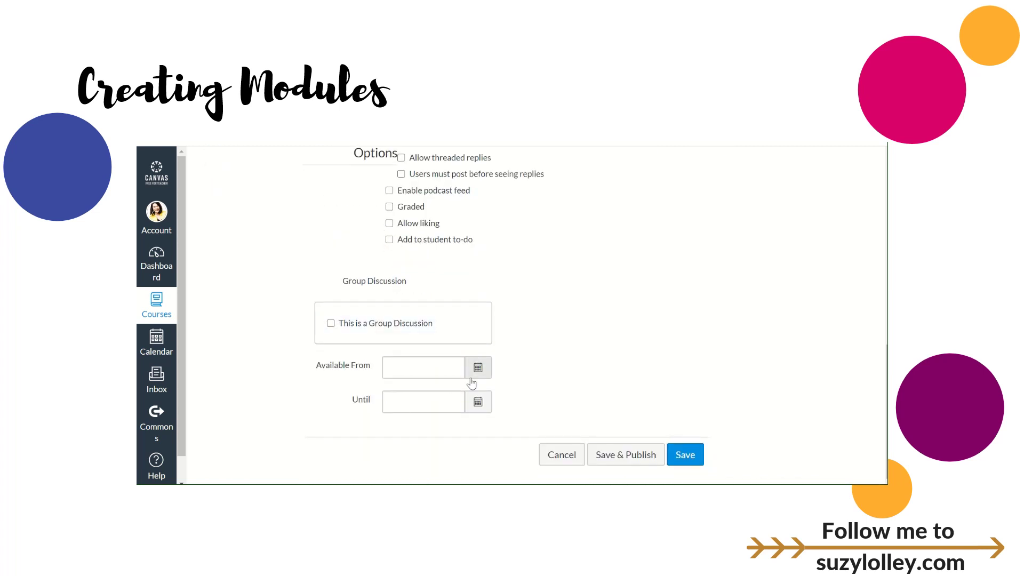
left_click(625, 456)
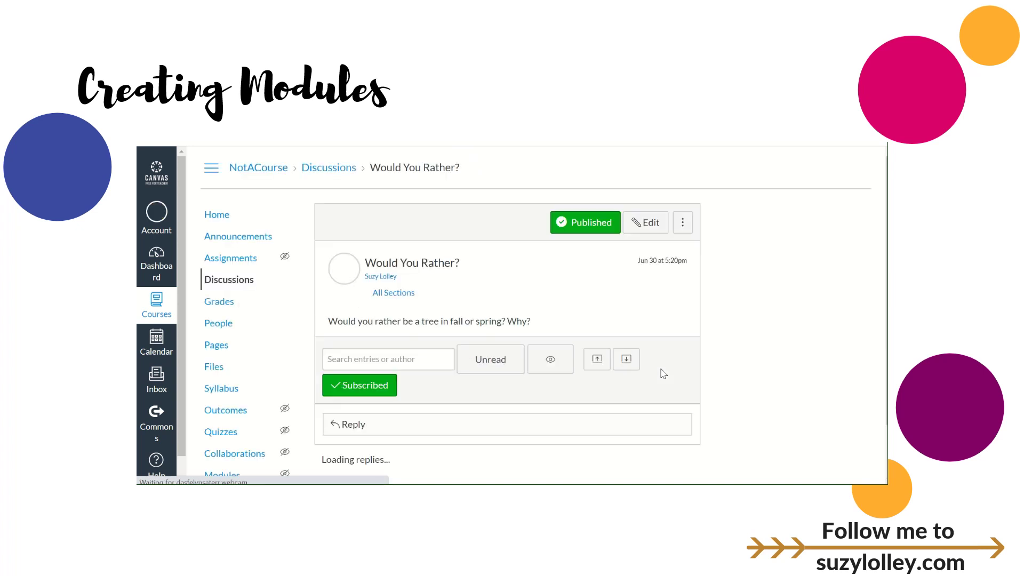
scroll(214, 347, "down", 2)
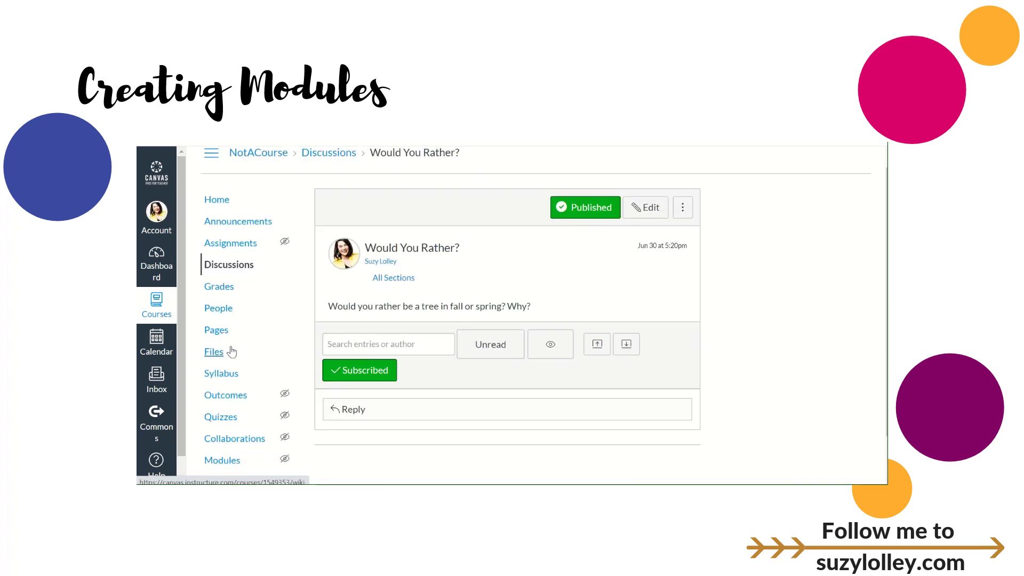
left_click(236, 416)
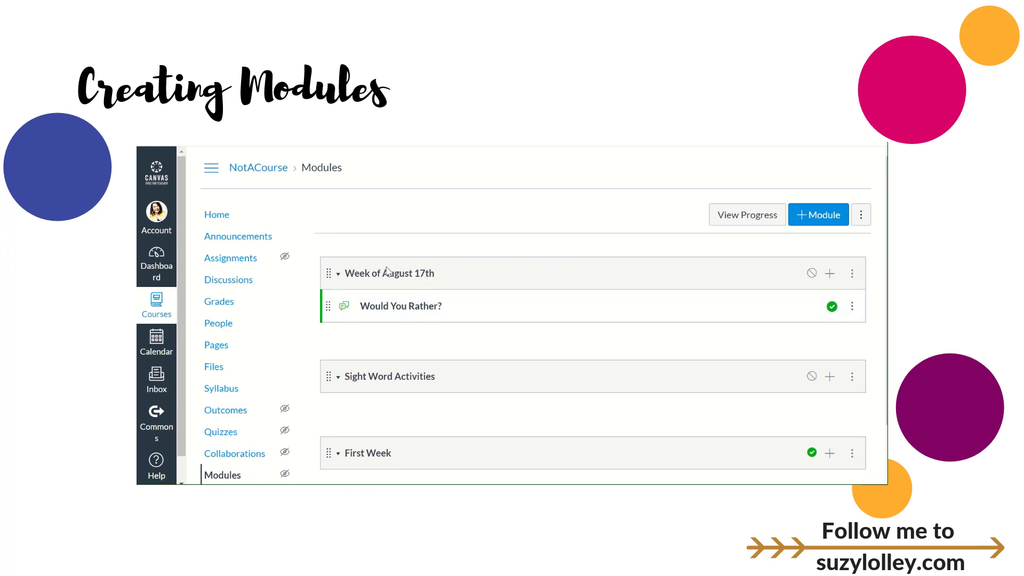
Step: Switch the Week of August 17th module's publish icon to a green check
left_click(811, 274)
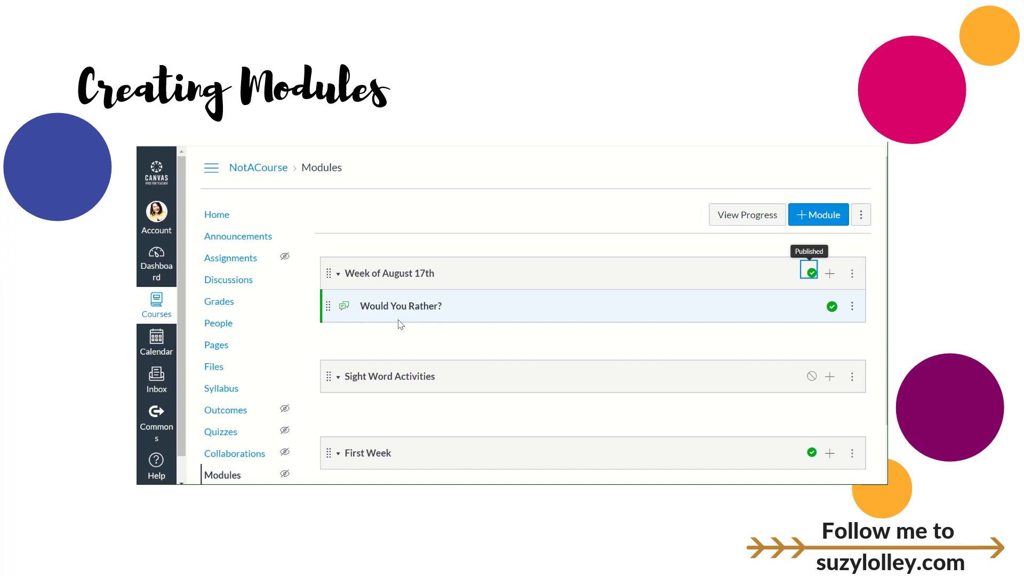
Step: Add the existing 'Homepage' page to Week of August 17th as a Page item
left_click(830, 275)
left_click(361, 227)
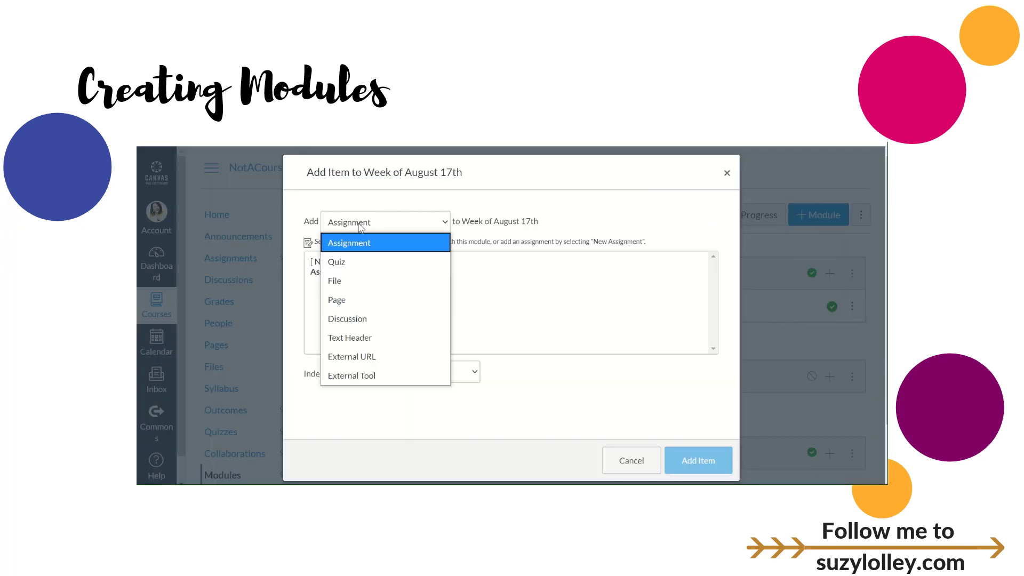
left_click(344, 299)
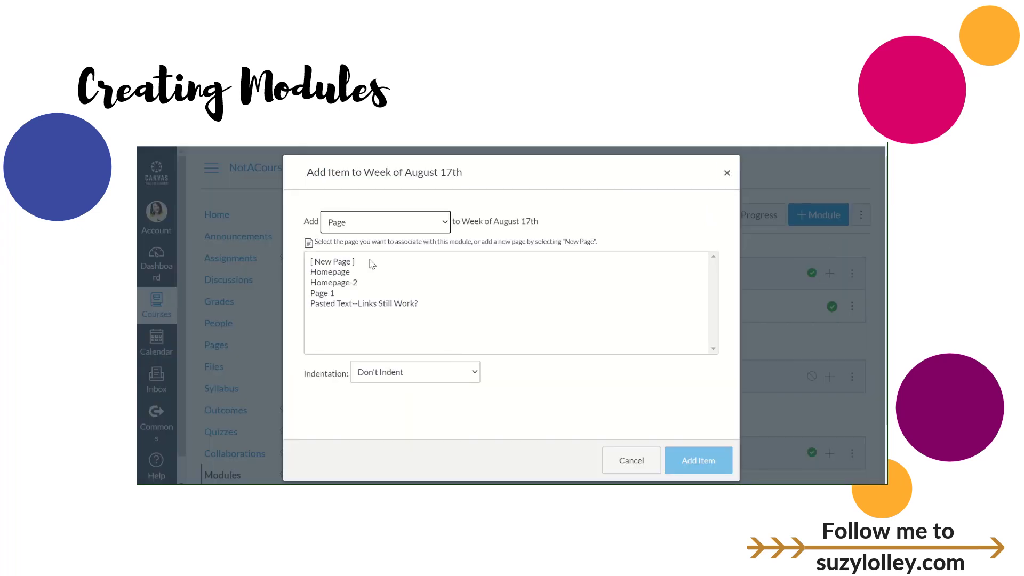
left_click(334, 262)
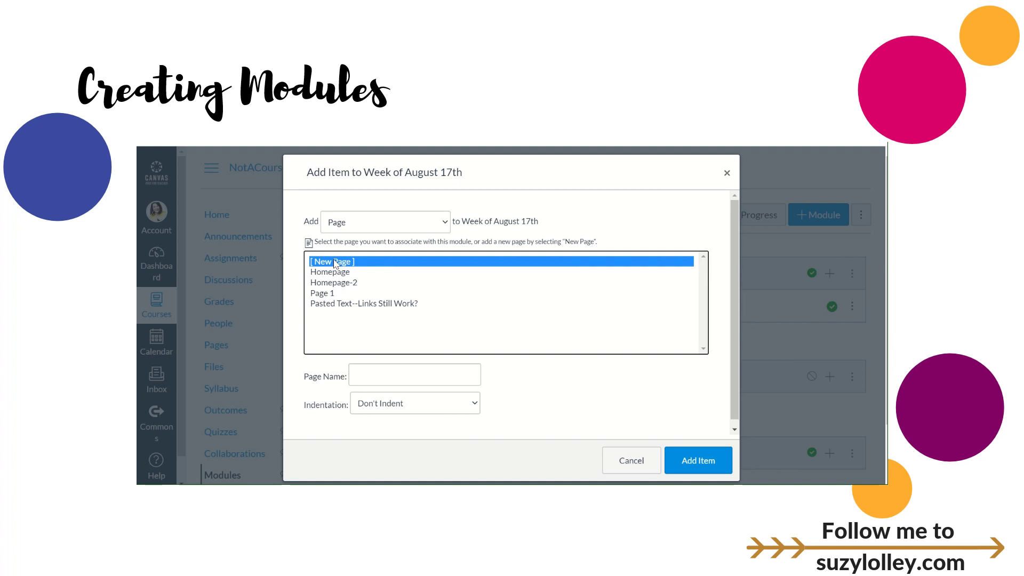
left_click(341, 274)
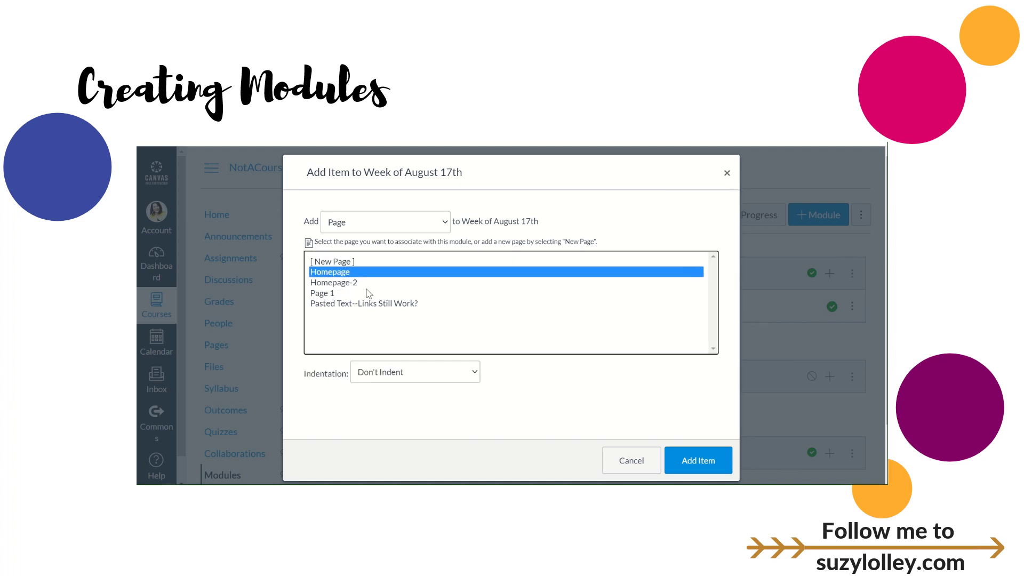
left_click(698, 460)
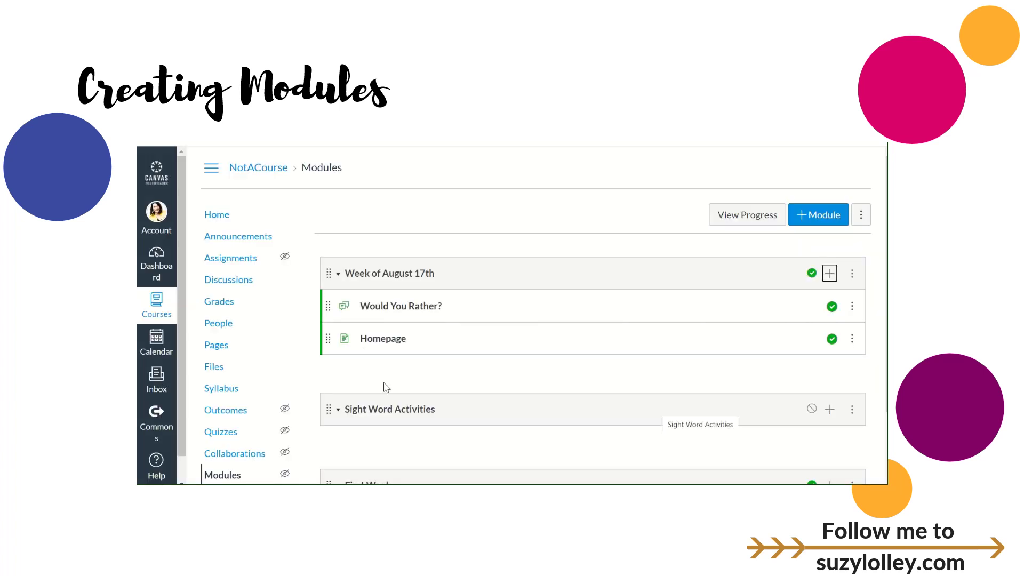
Step: Drag the Homepage item above the Would You Rather? discussion and check the new order
left_click_drag(329, 339, 332, 309)
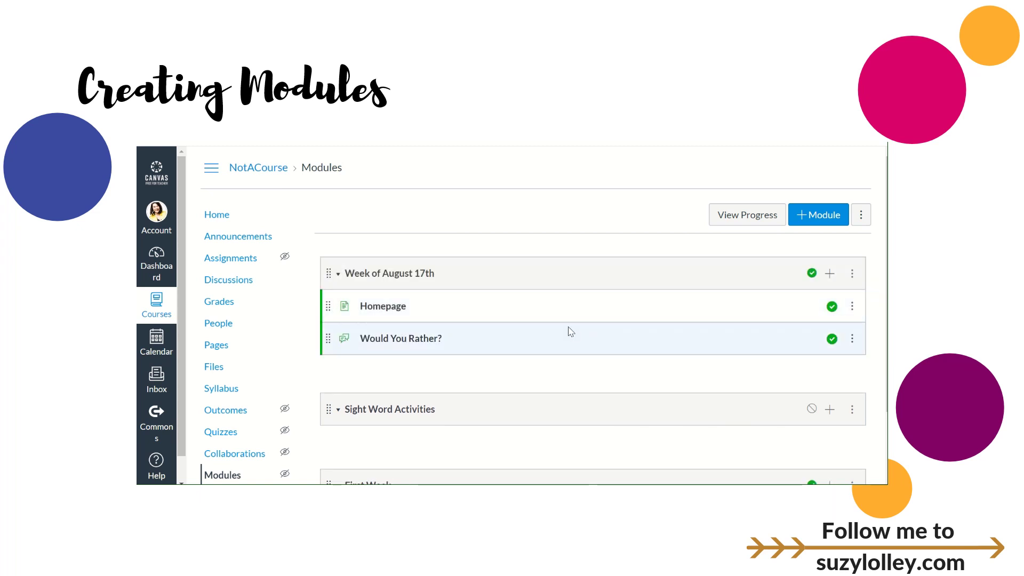
scroll(293, 223, "down", 1)
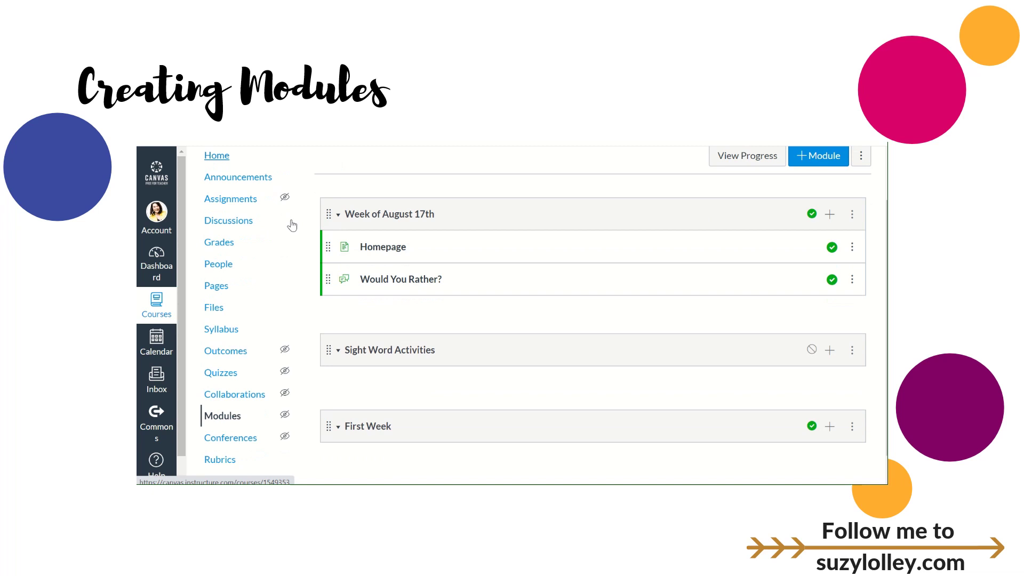
scroll(292, 225, "up", 1)
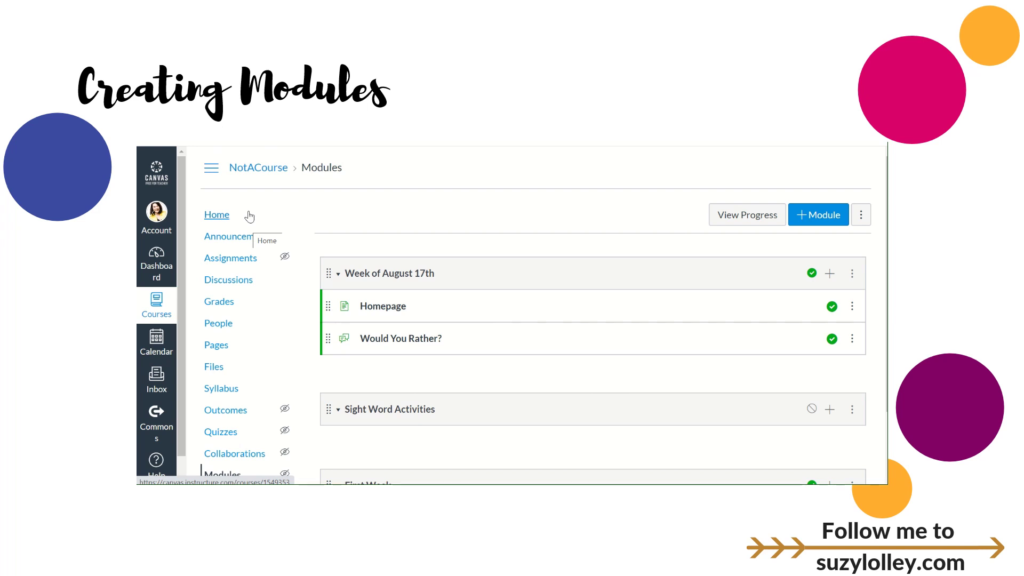
scroll(230, 233, "down", 2)
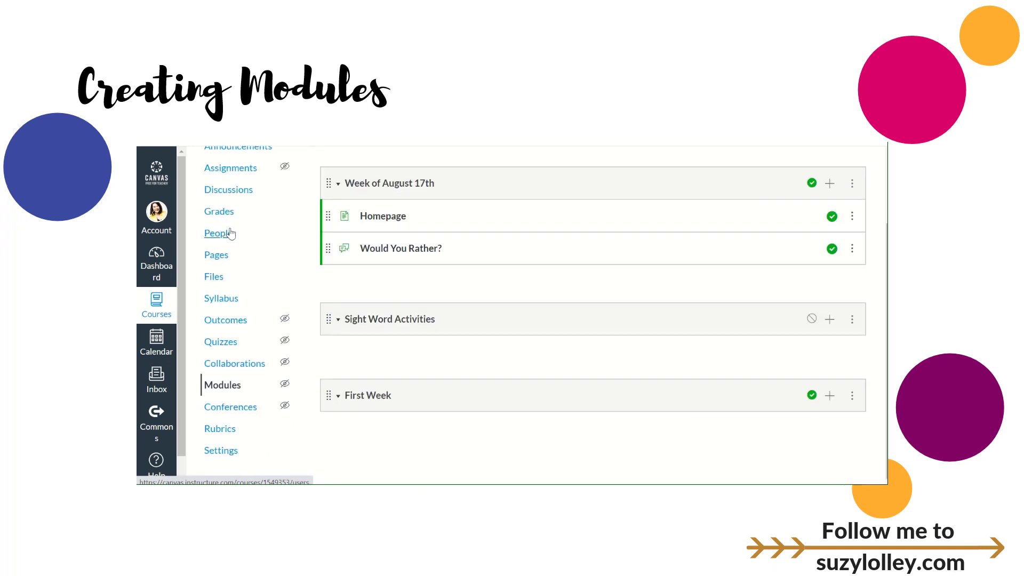
scroll(245, 247, "up", 2)
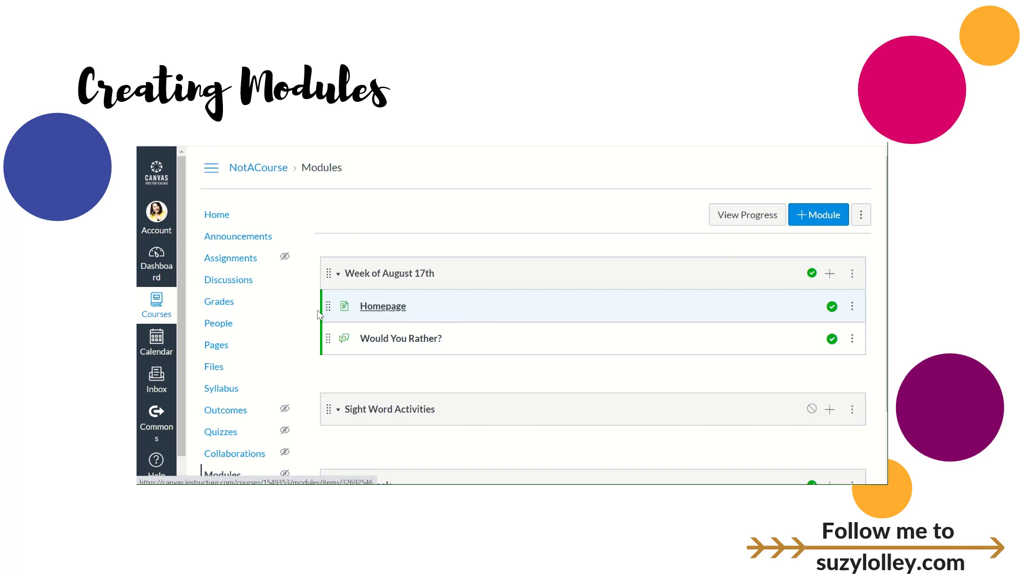
scroll(270, 327, "down", 1)
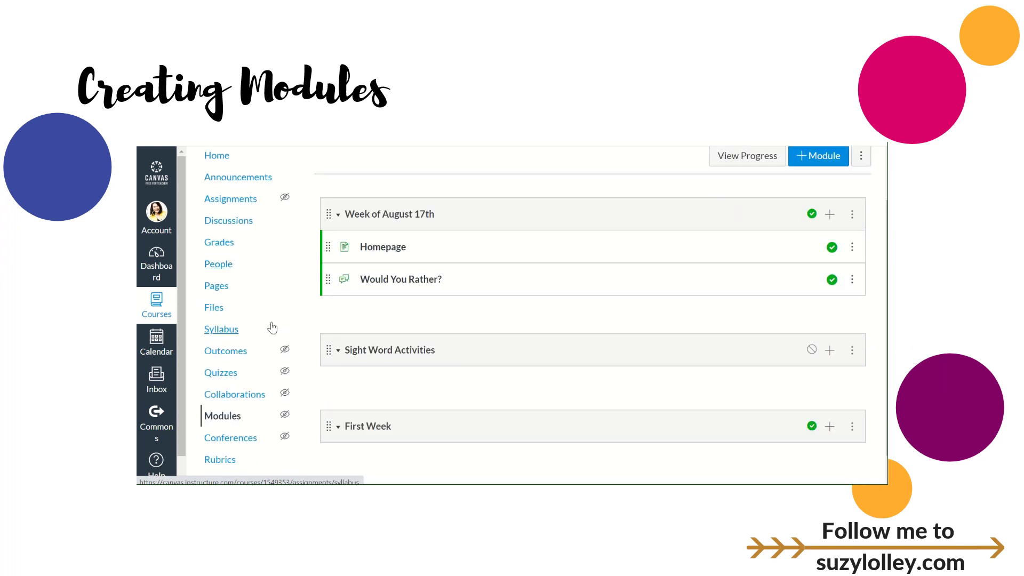
scroll(270, 327, "up", 1)
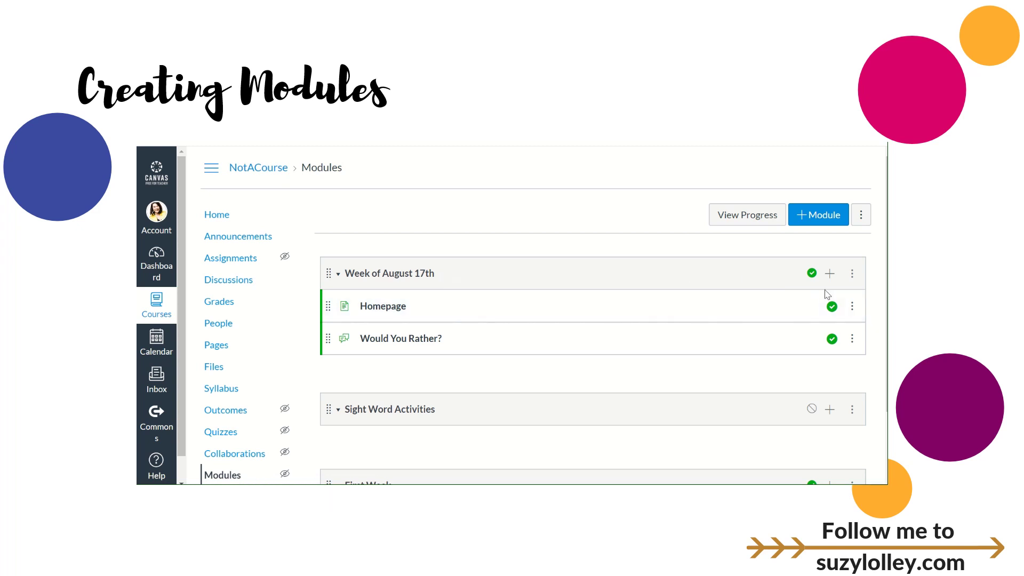
Step: Append a balloon emoji to the Week of August 17th module name and update the module
left_click(852, 275)
left_click(800, 308)
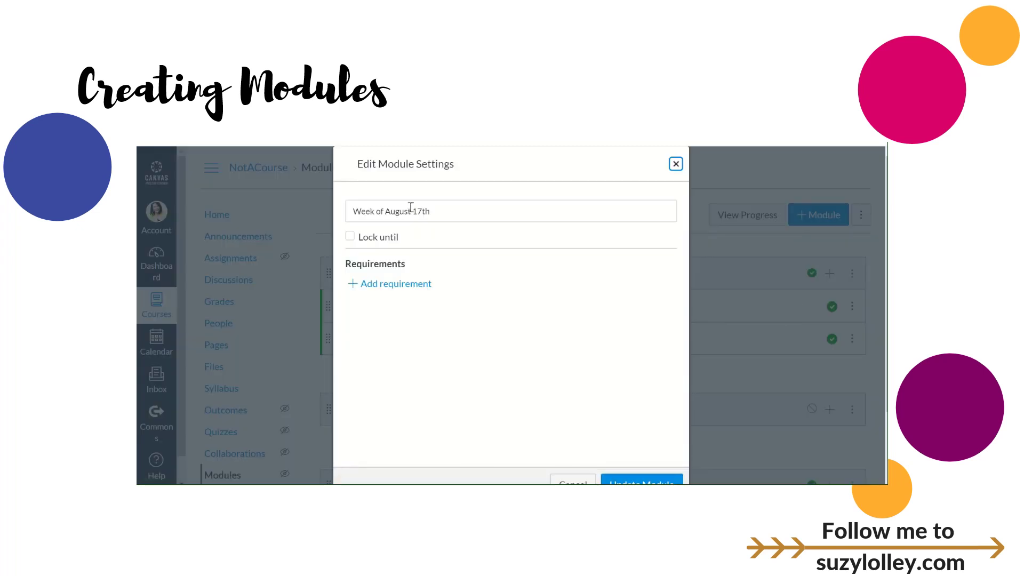
left_click(449, 210)
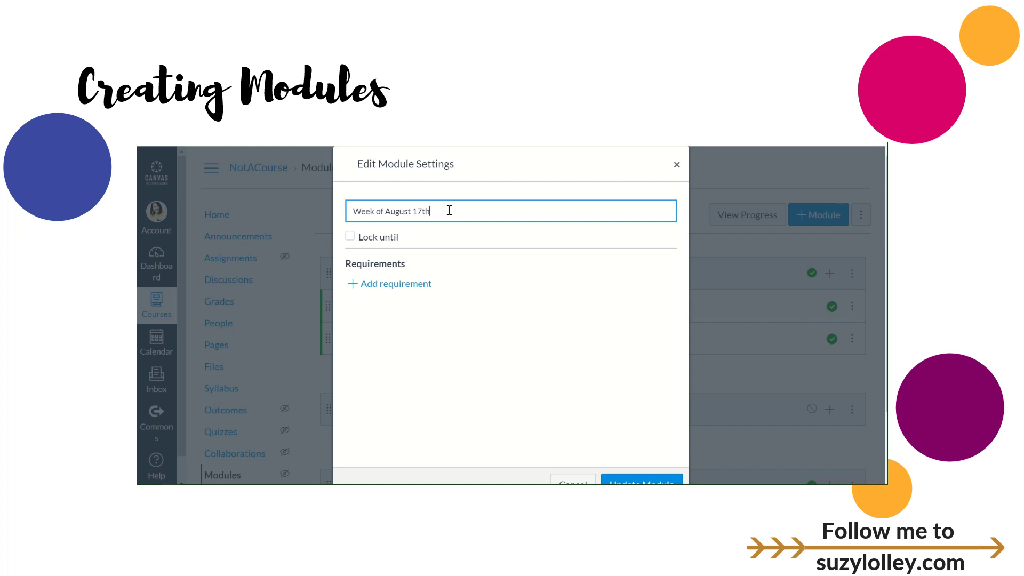
key("super+period")
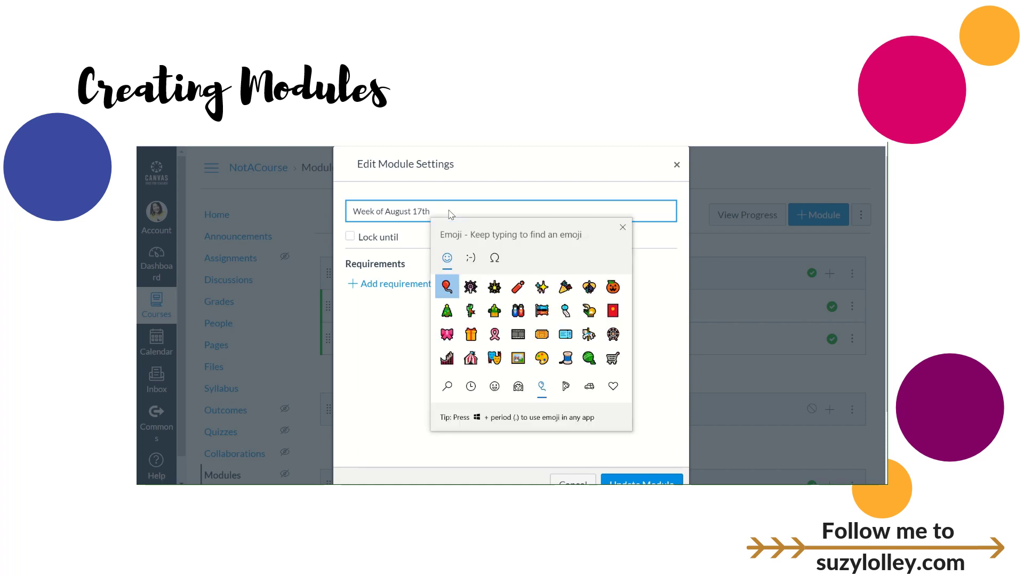
left_click(451, 288)
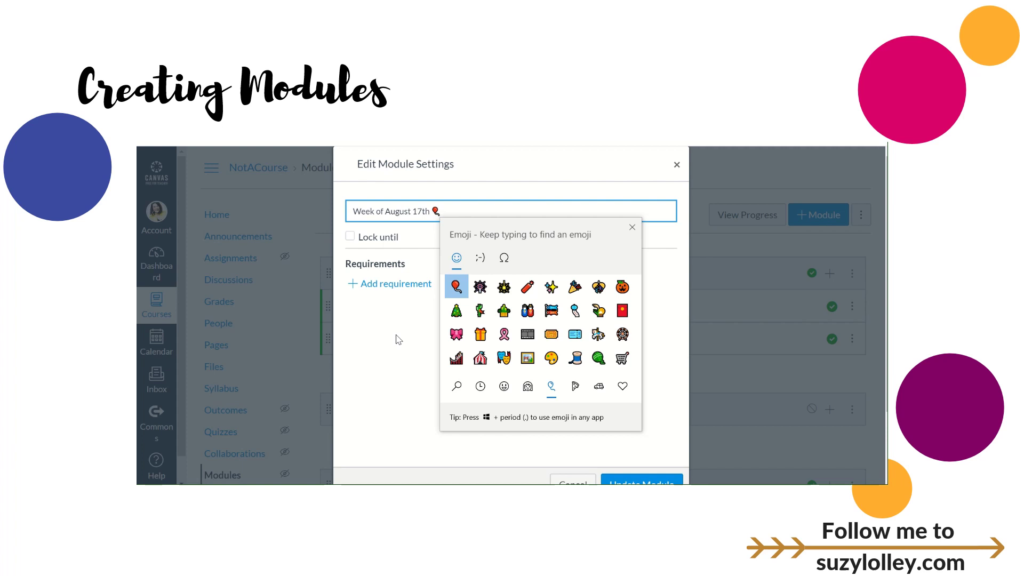
key("Escape")
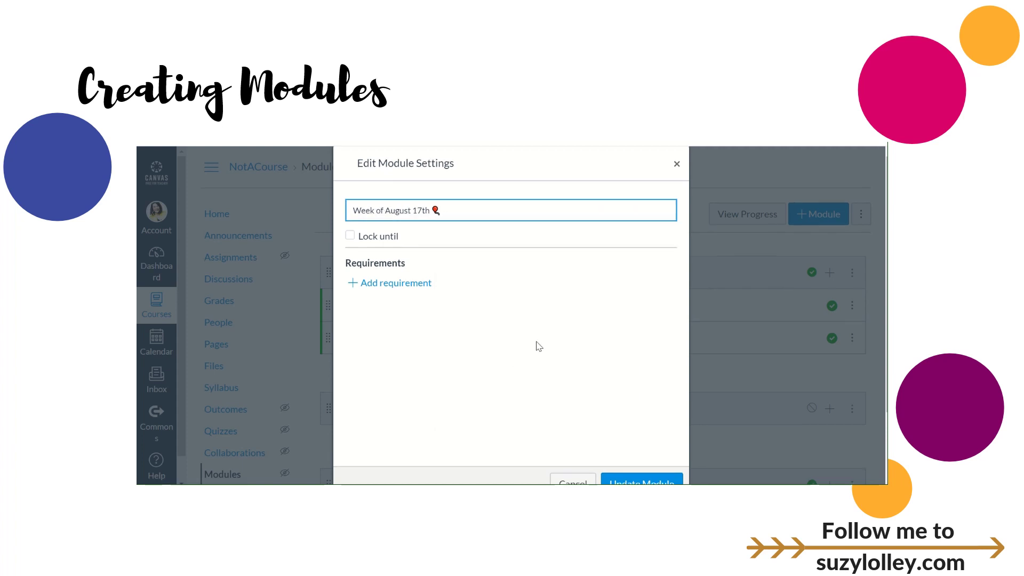
scroll(538, 346, "down", 2)
scroll(538, 346, "up", 1)
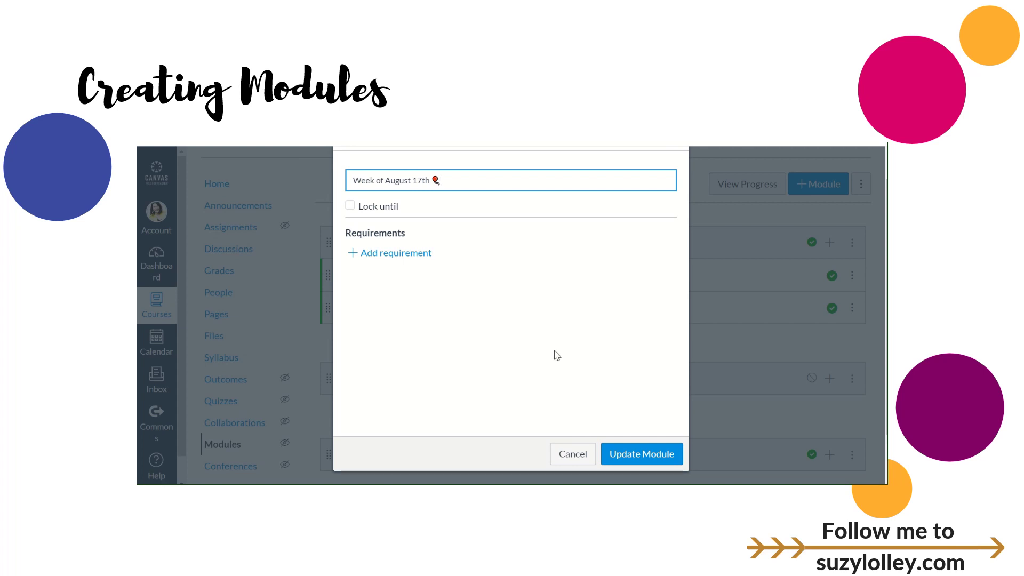
left_click(630, 456)
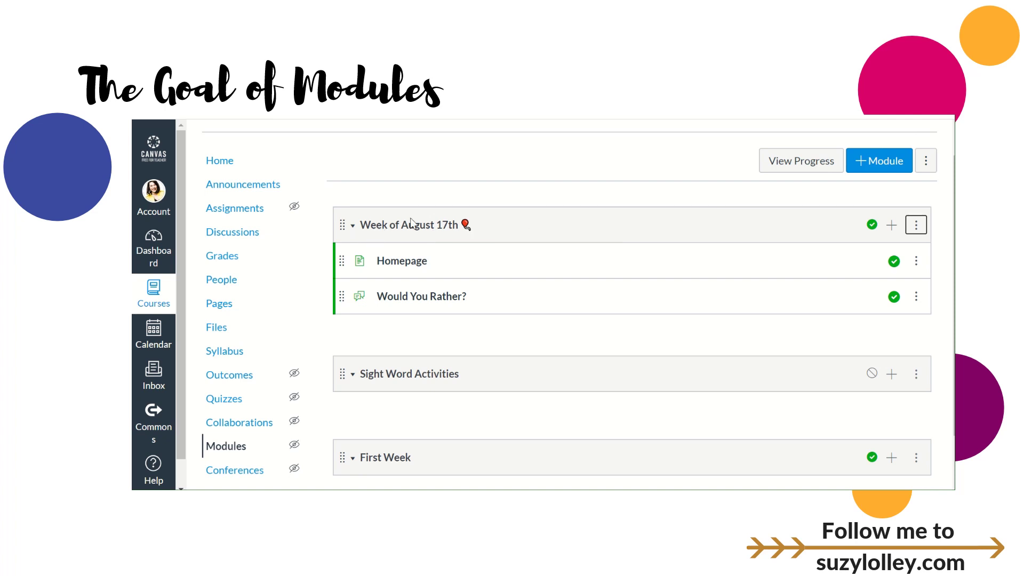
Step: Collapse and re-expand the Week of August 17th module, checking its Homepage and Would You Rather? items
left_click(353, 226)
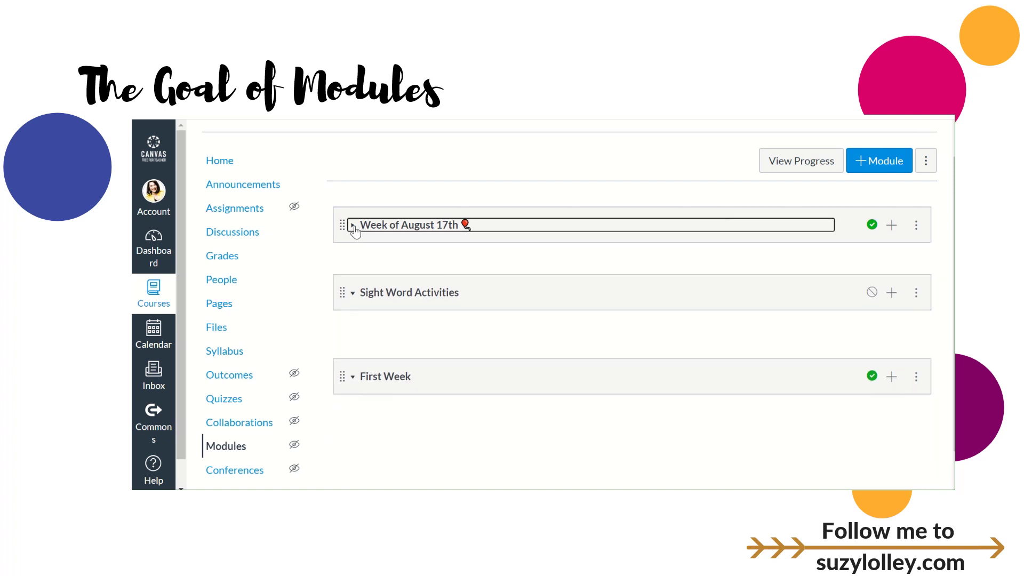
left_click(352, 225)
scroll(396, 239, "down", 2)
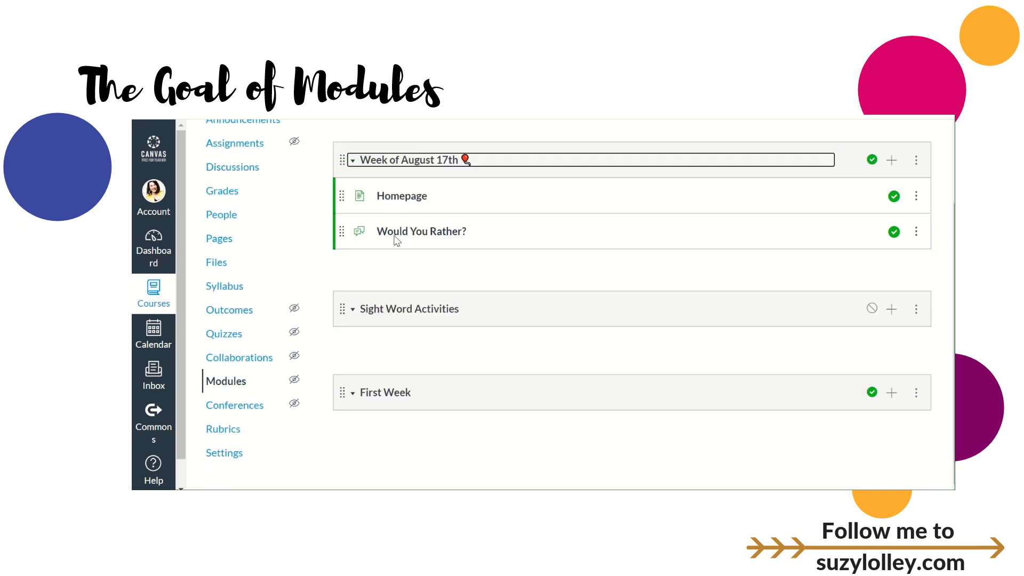
scroll(395, 238, "up", 3)
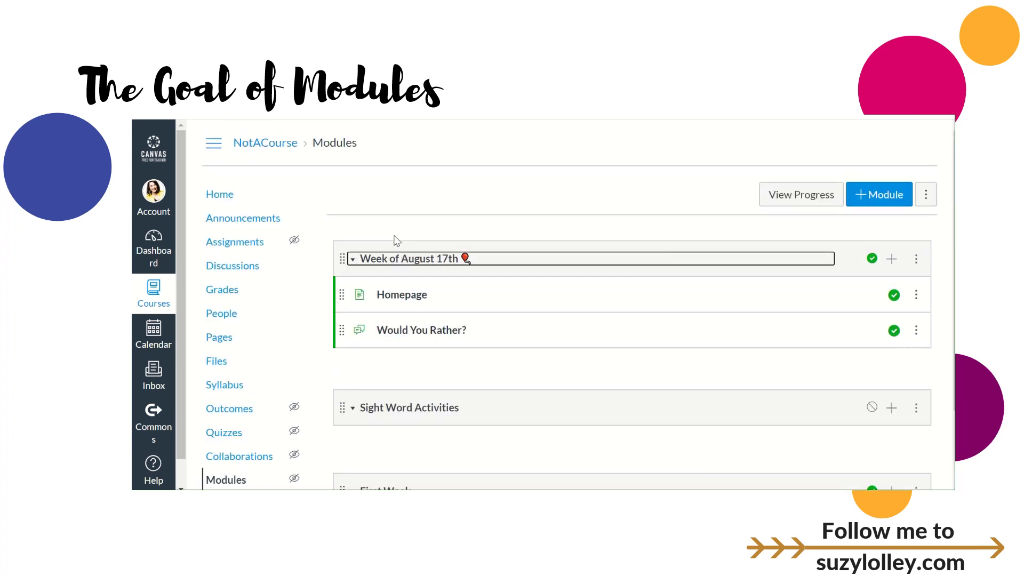
left_click(153, 246)
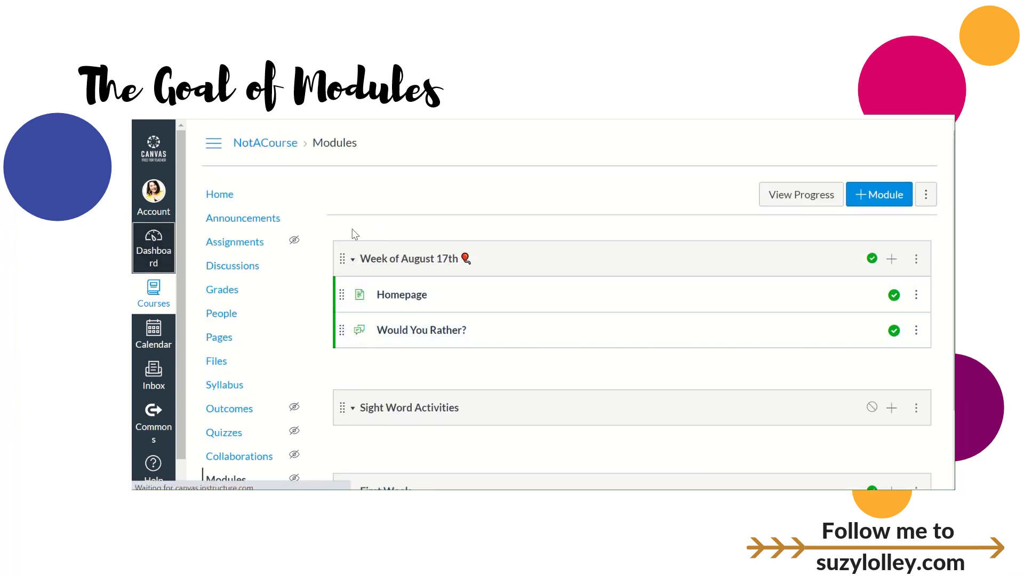
scroll(342, 227, "down", 3)
scroll(342, 227, "up", 2)
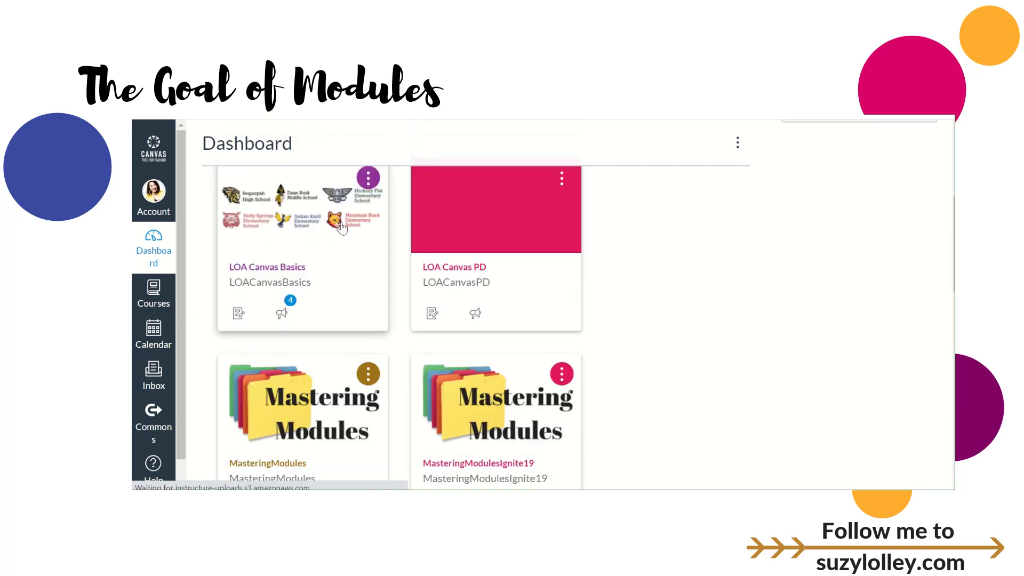
scroll(342, 228, "up", 4)
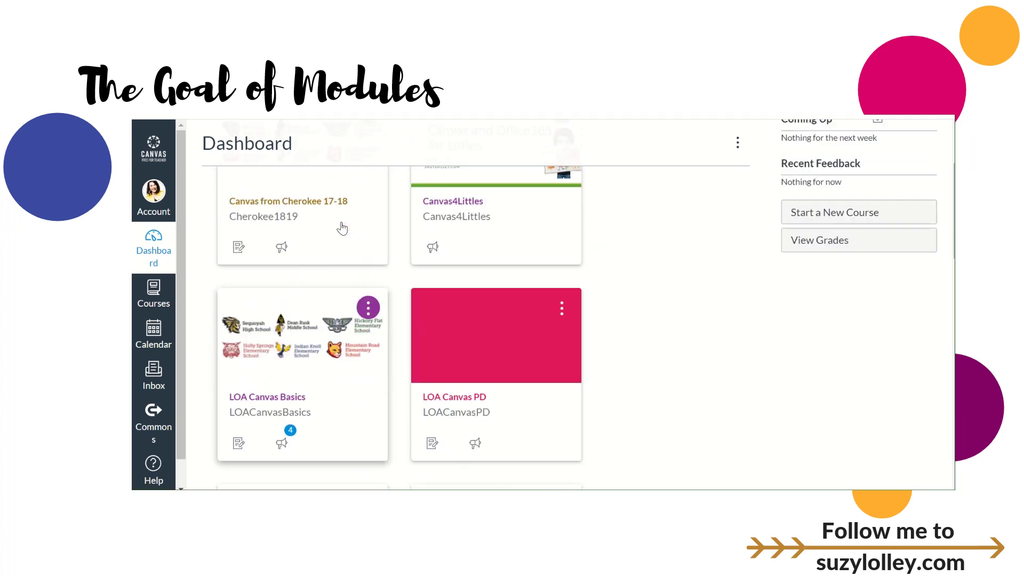
scroll(349, 224, "down", 1)
scroll(349, 218, "up", 1)
left_click(427, 203)
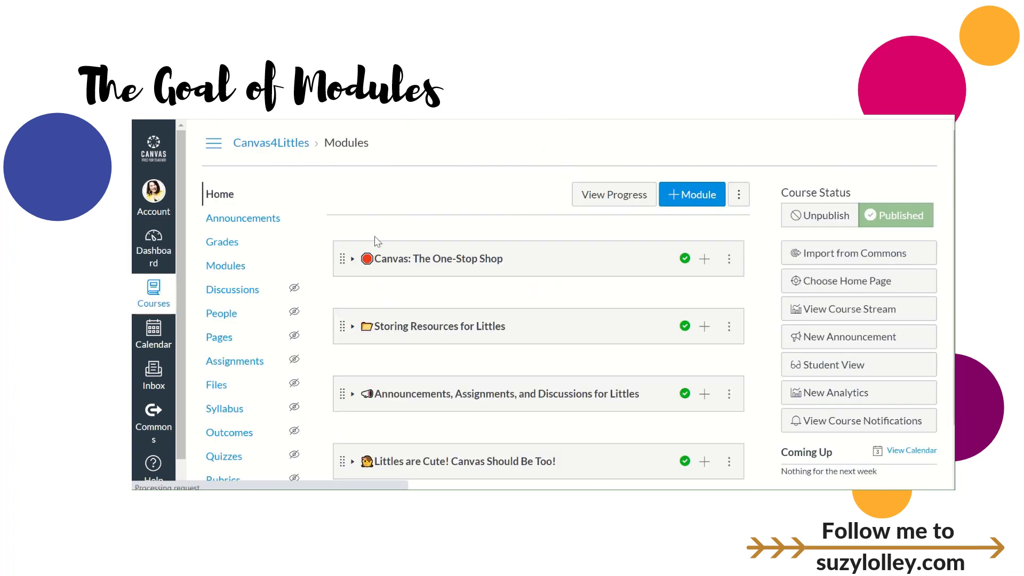
left_click(352, 259)
scroll(351, 270, "down", 5)
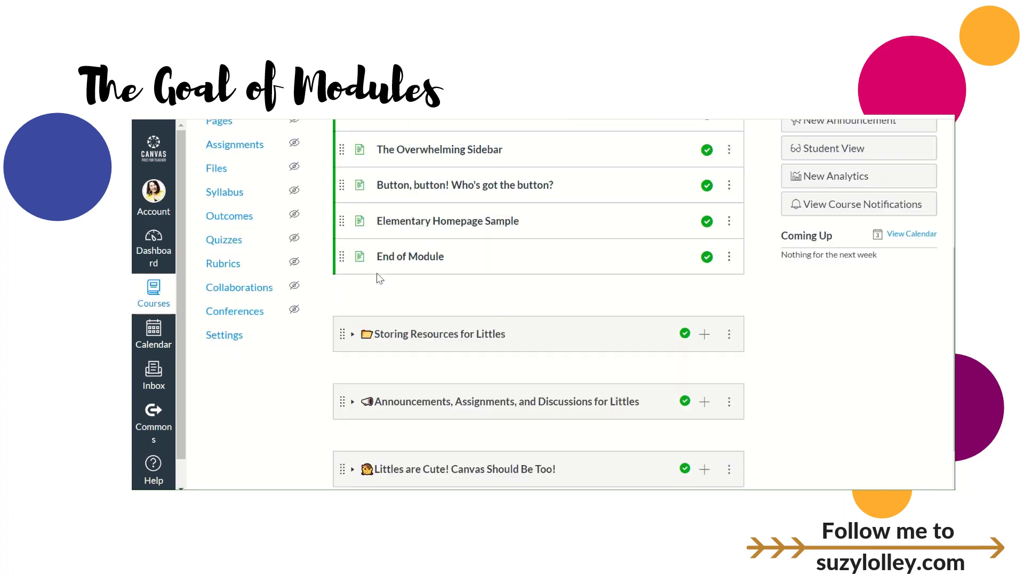
left_click(352, 274)
scroll(530, 238, "down", 3)
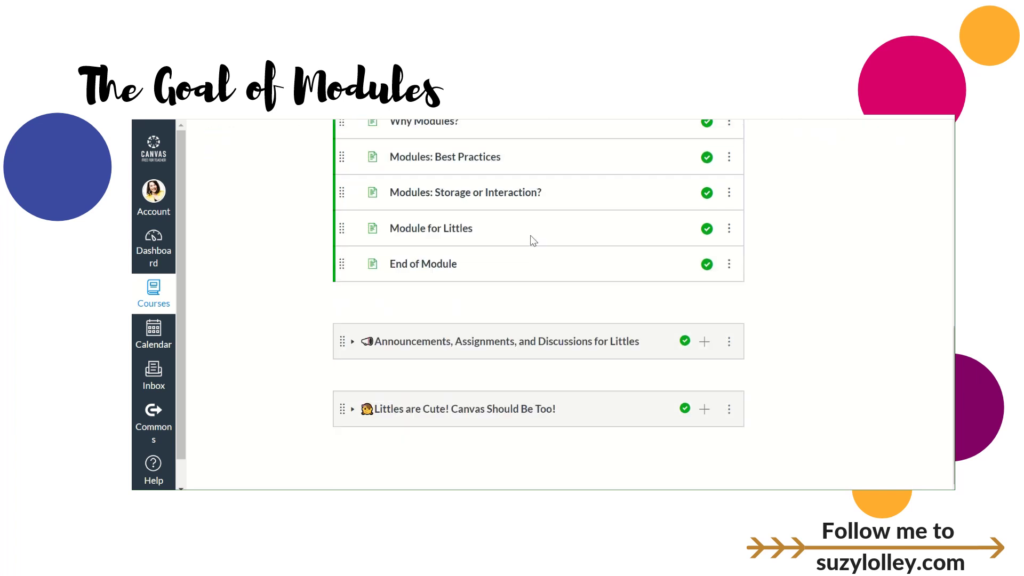
scroll(530, 237, "up", 2)
scroll(532, 241, "up", 6)
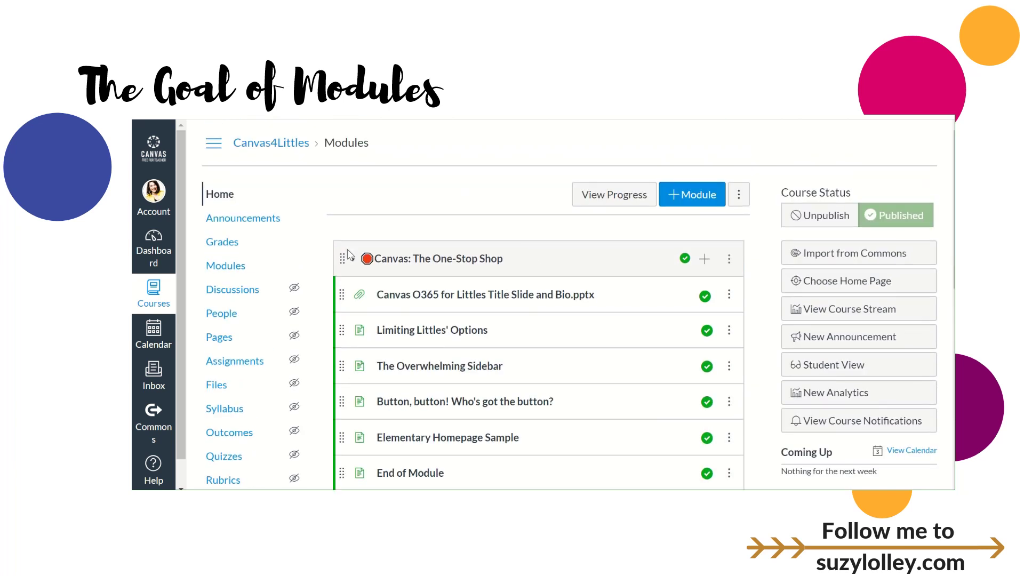
left_click(352, 260)
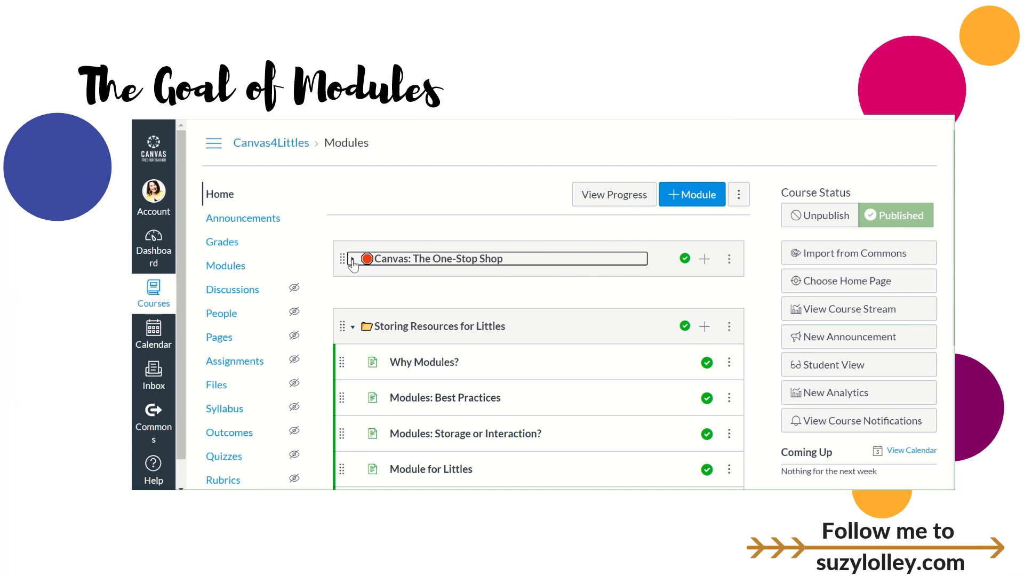
left_click(156, 259)
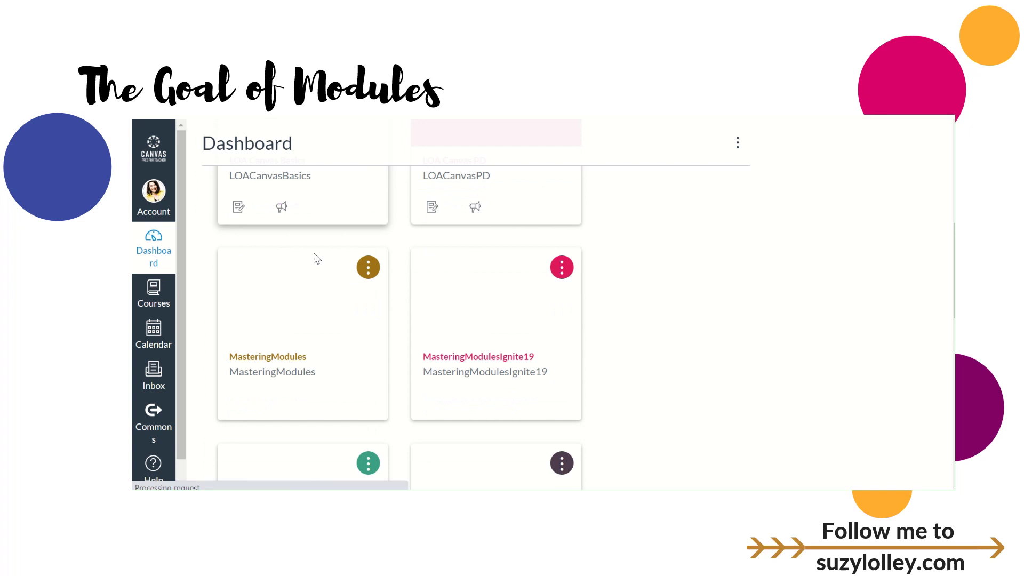
scroll(314, 253, "down", 10)
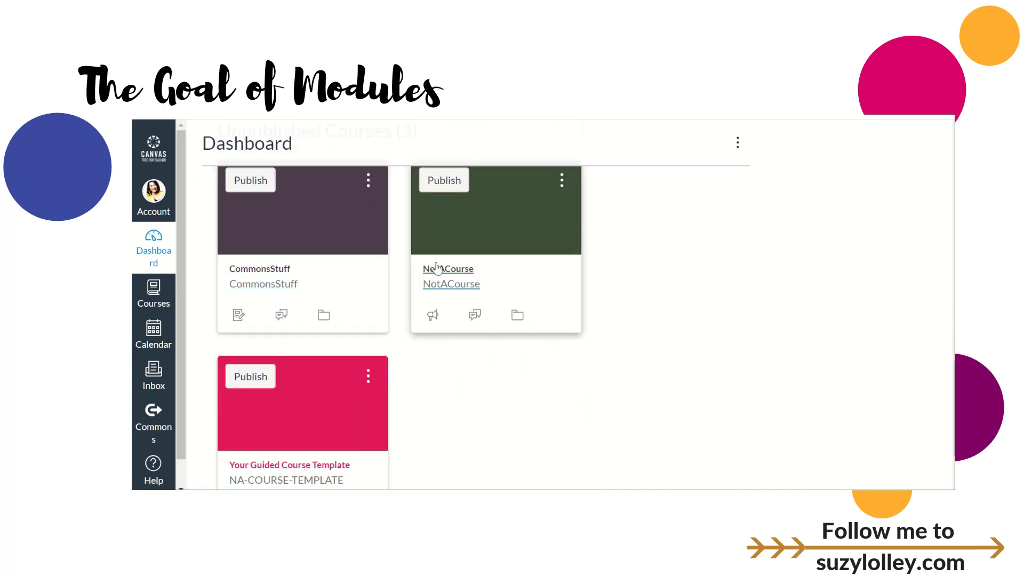
left_click(436, 268)
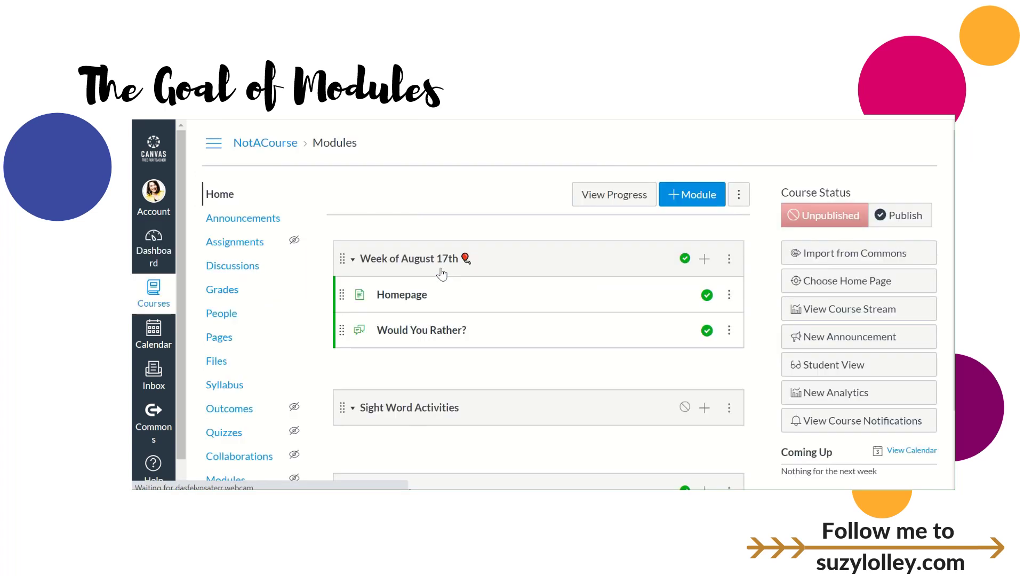
left_click(405, 299)
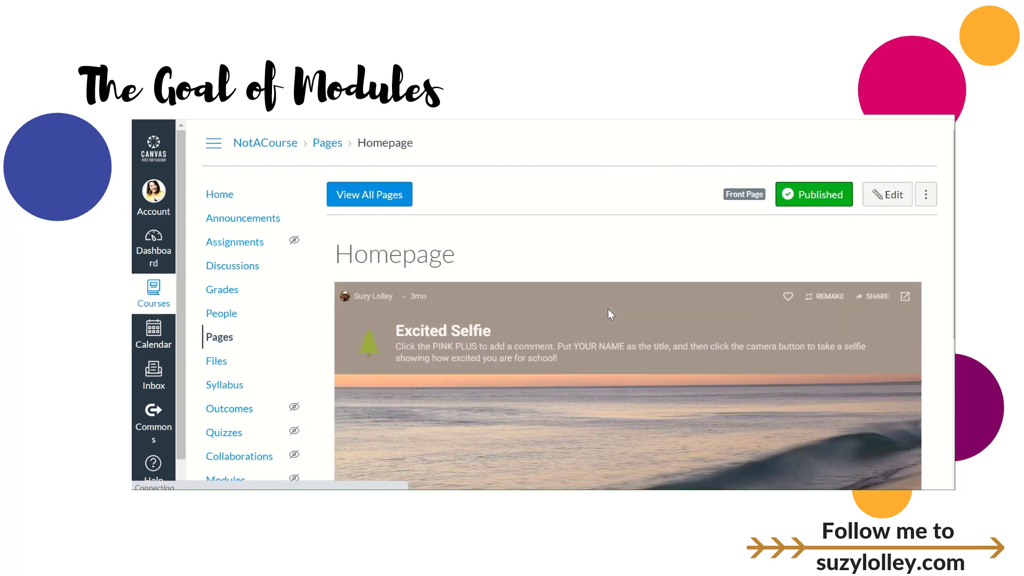
scroll(633, 288, "down", 5)
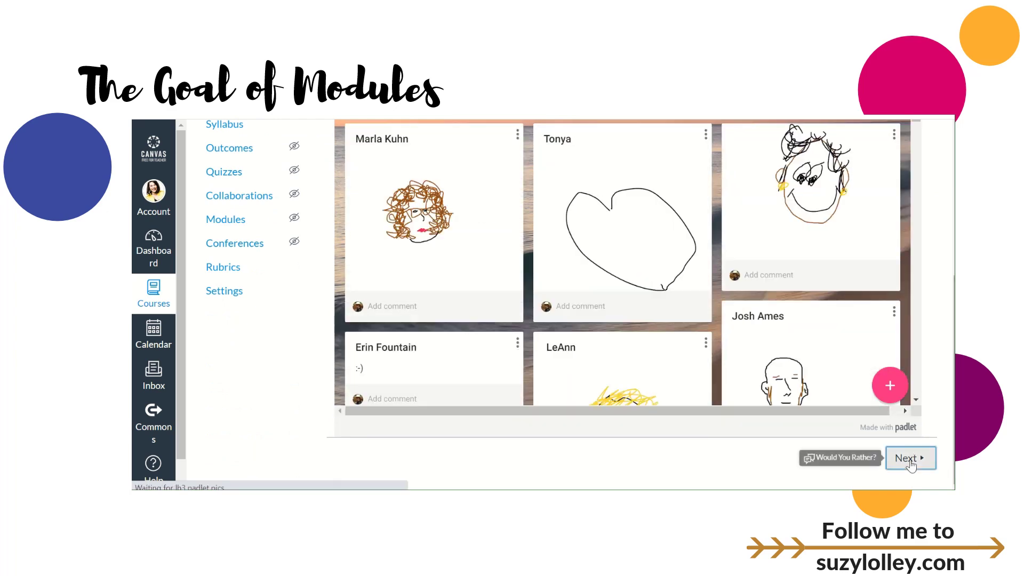
left_click(910, 459)
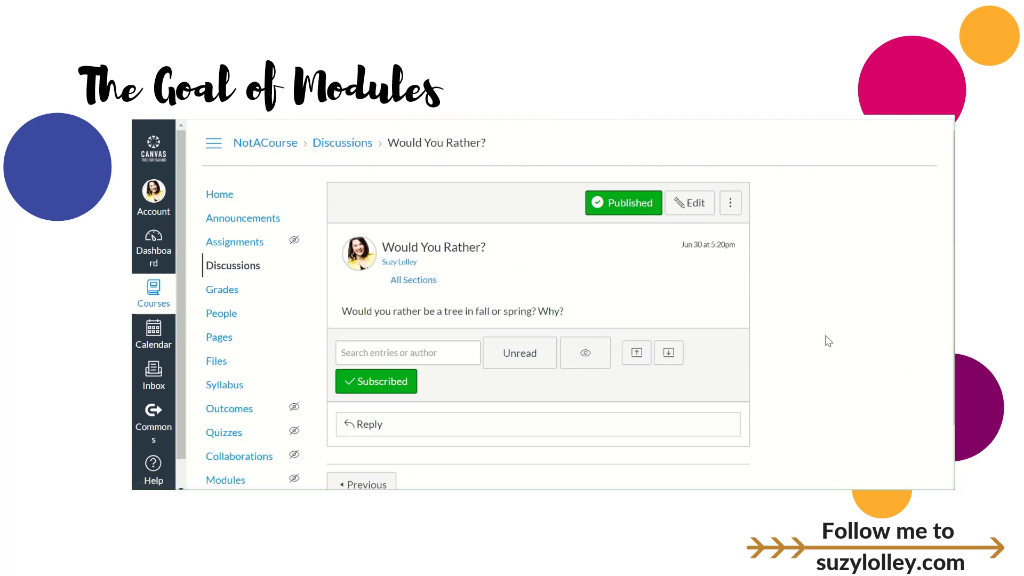
scroll(828, 341, "down", 2)
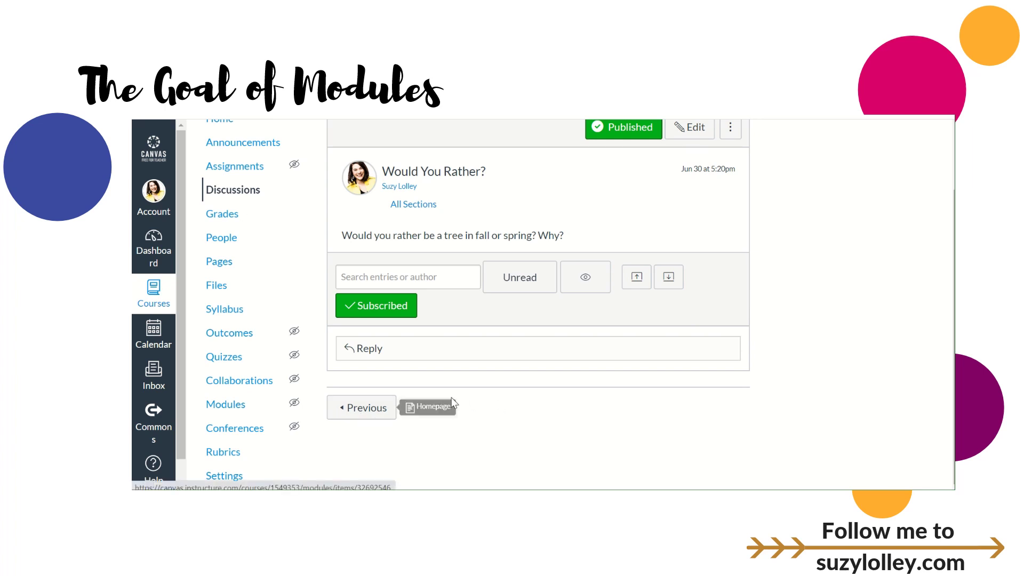
scroll(451, 400, "up", 2)
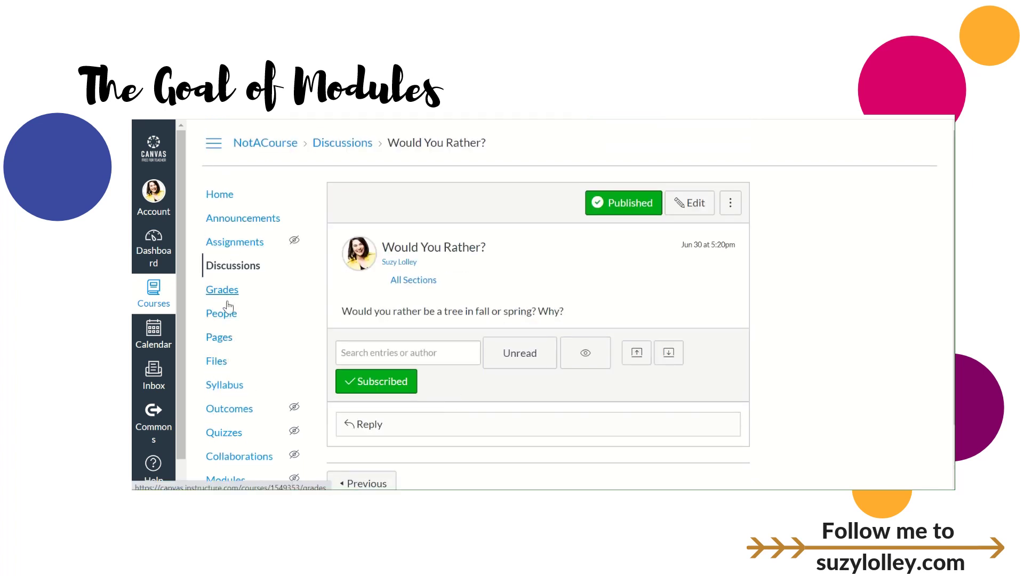
scroll(219, 420, "down", 2)
left_click(226, 415)
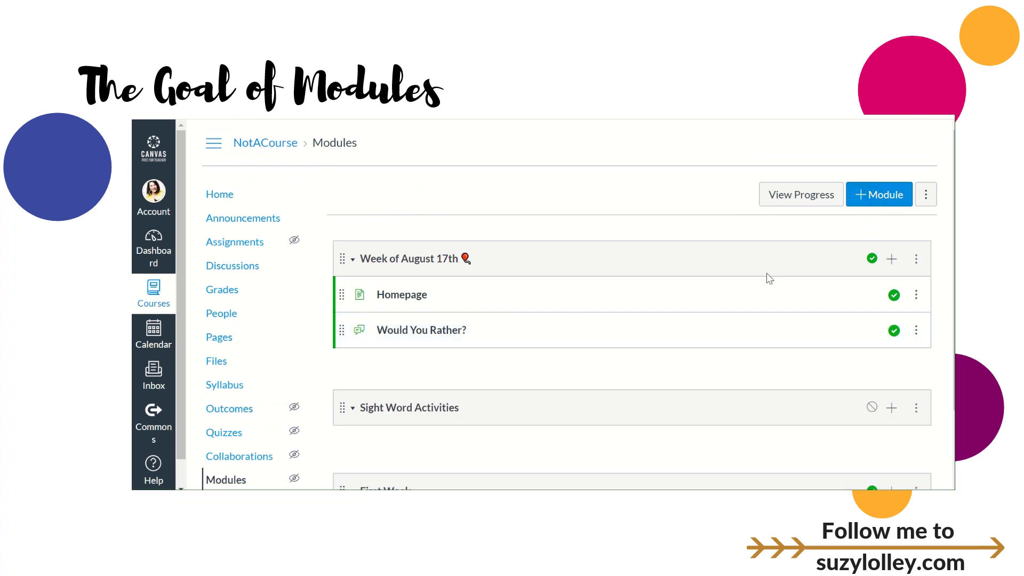
scroll(485, 352, "down", 3)
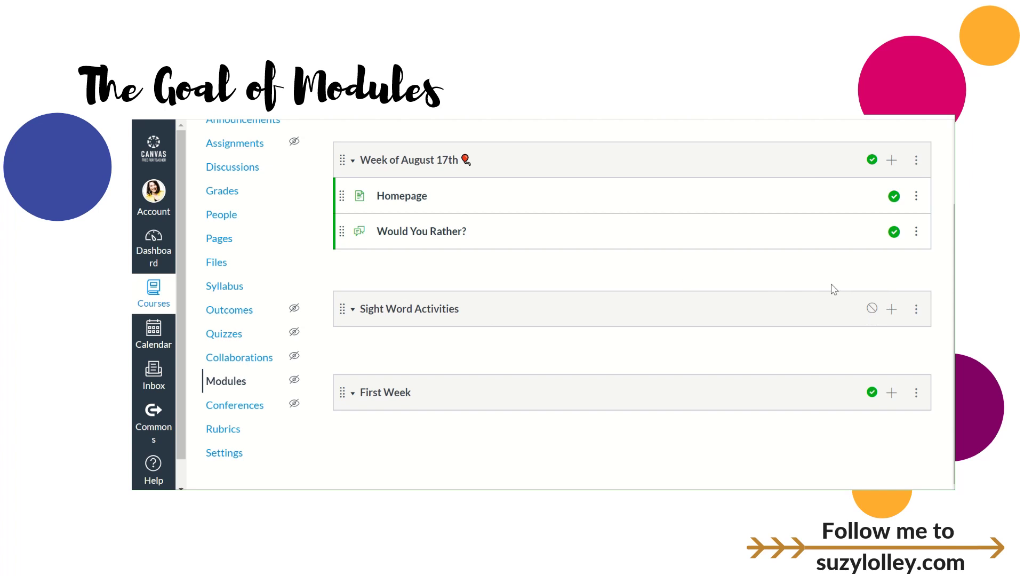
scroll(834, 290, "up", 3)
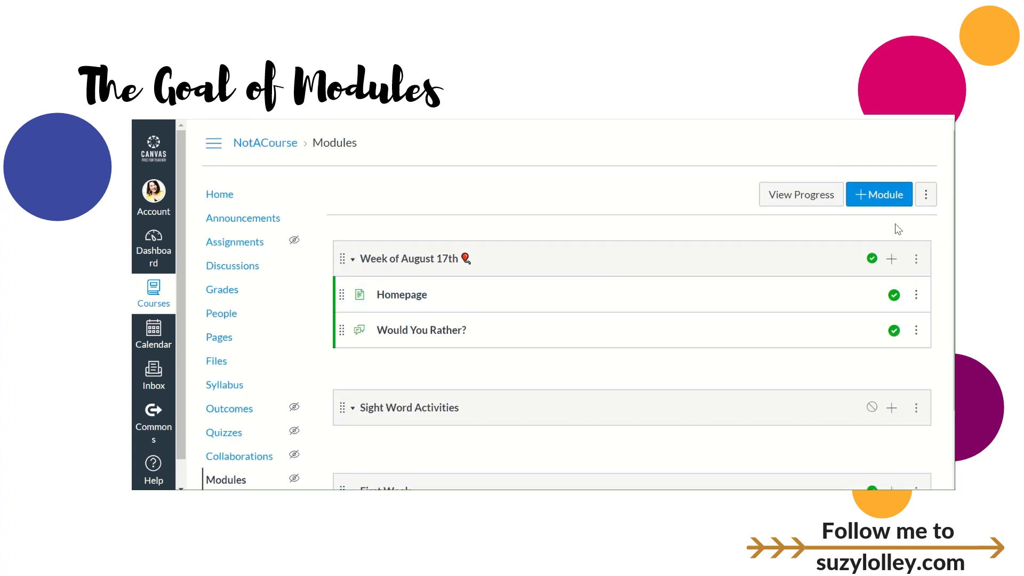
Step: Create a new page titled 'End of Module' in the Week of August 17th module and open it
left_click(891, 260)
left_click(440, 208)
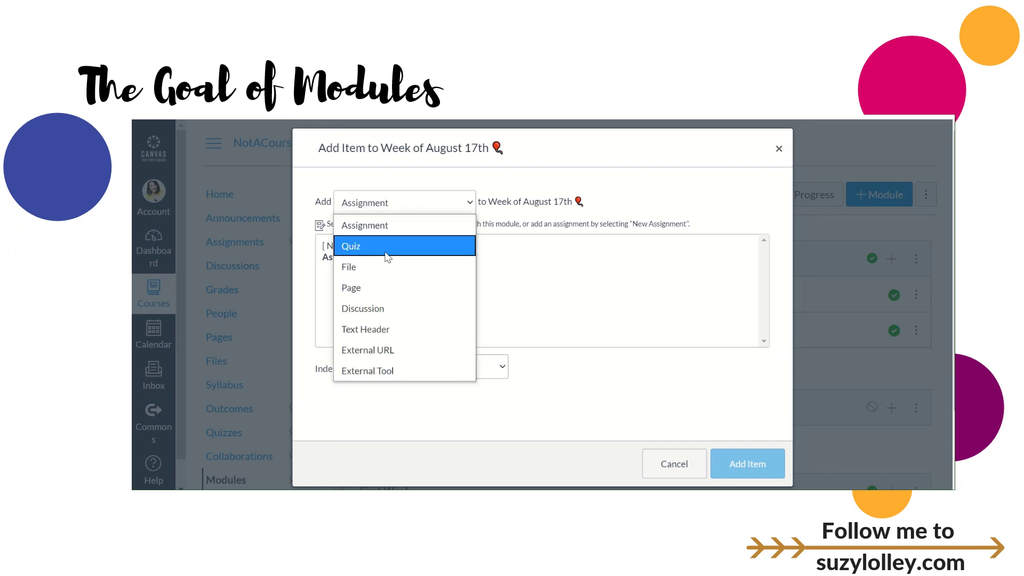
left_click(367, 288)
left_click(358, 246)
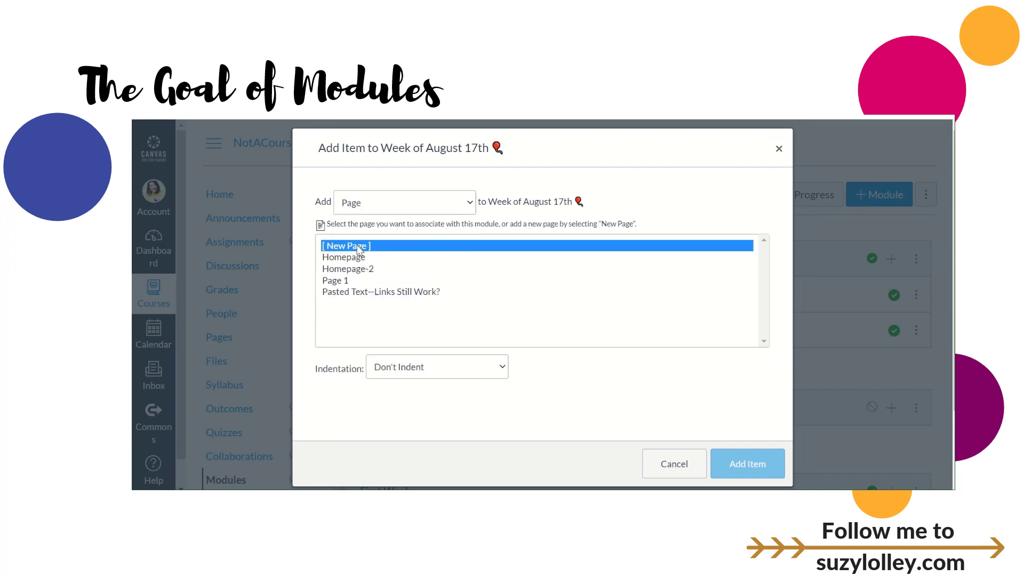
left_click(385, 370)
type("End of Module")
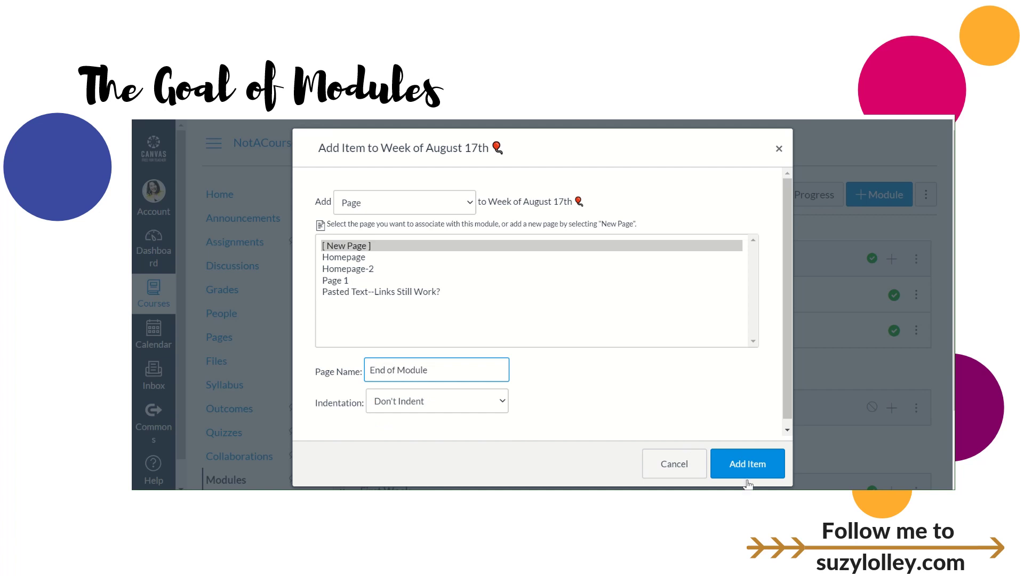
left_click(748, 462)
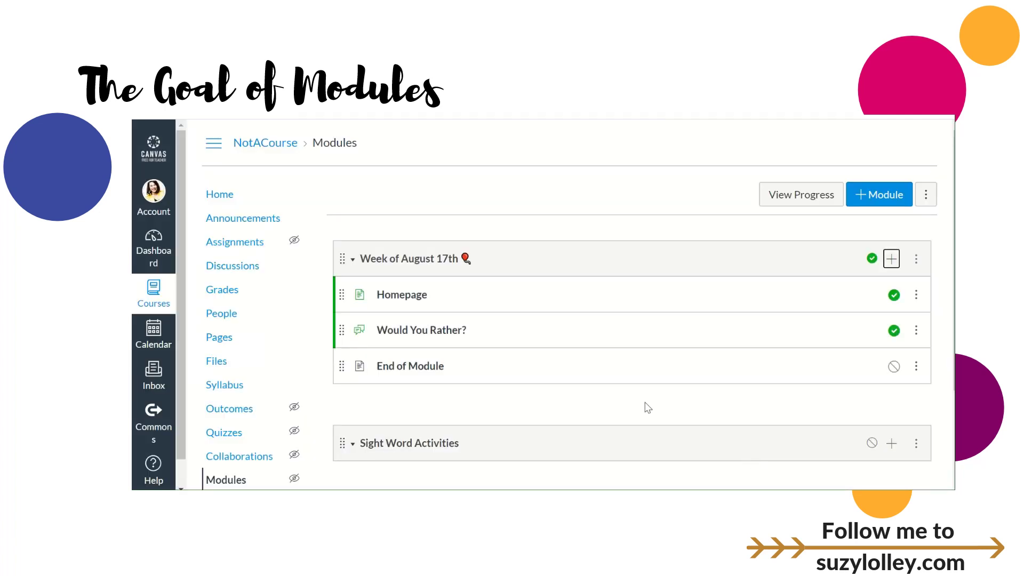
left_click(427, 368)
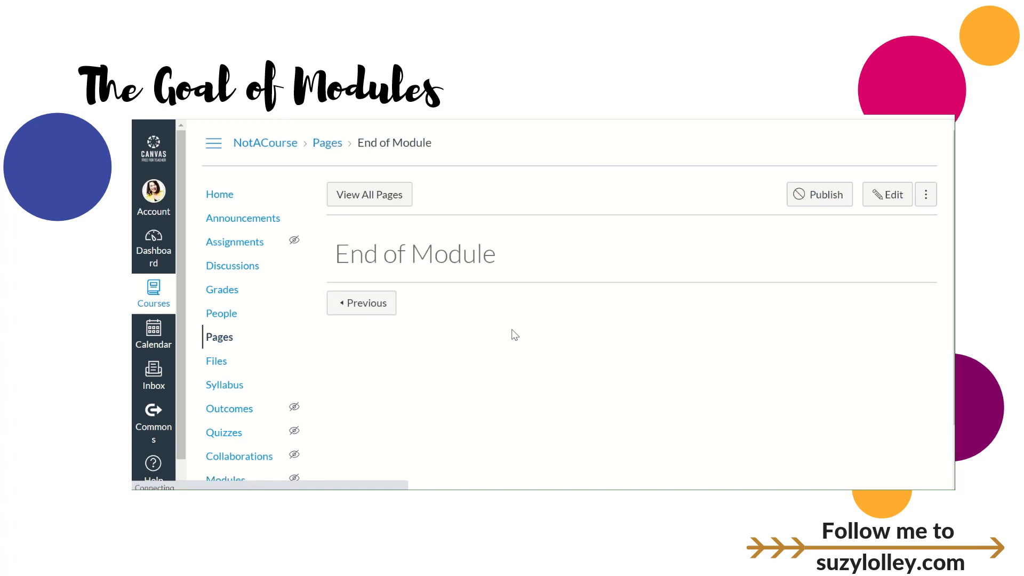
Step: Edit the End of Module page and copy the bee 'THE END' Bitmoji sticker image
left_click(881, 193)
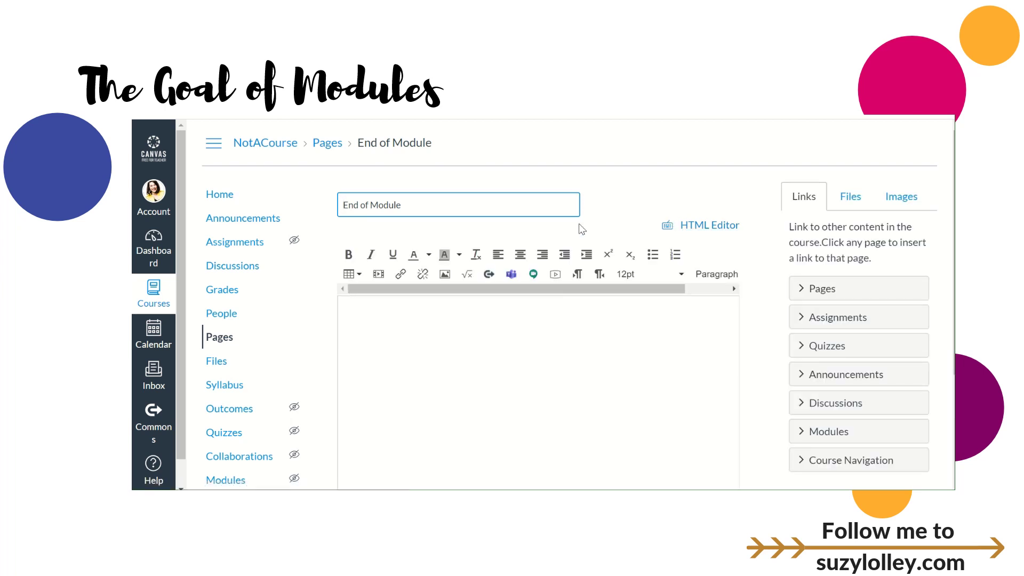
left_click(507, 114)
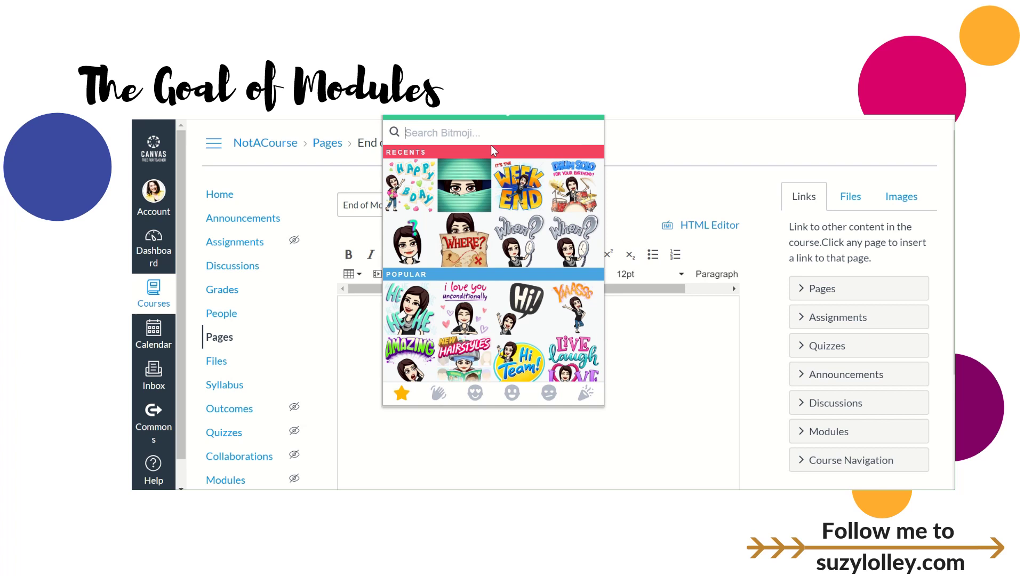
type("the end")
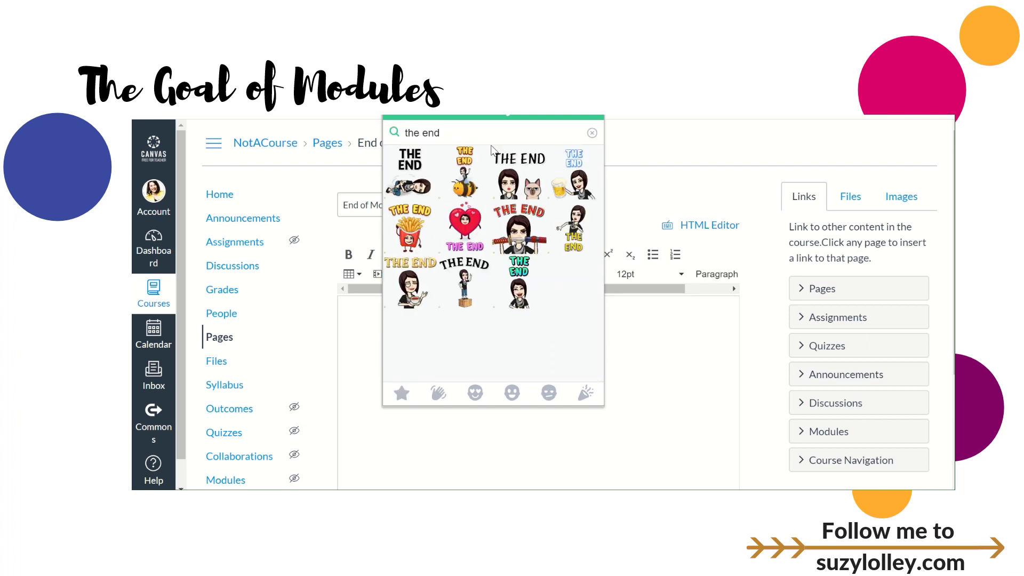
right_click(467, 175)
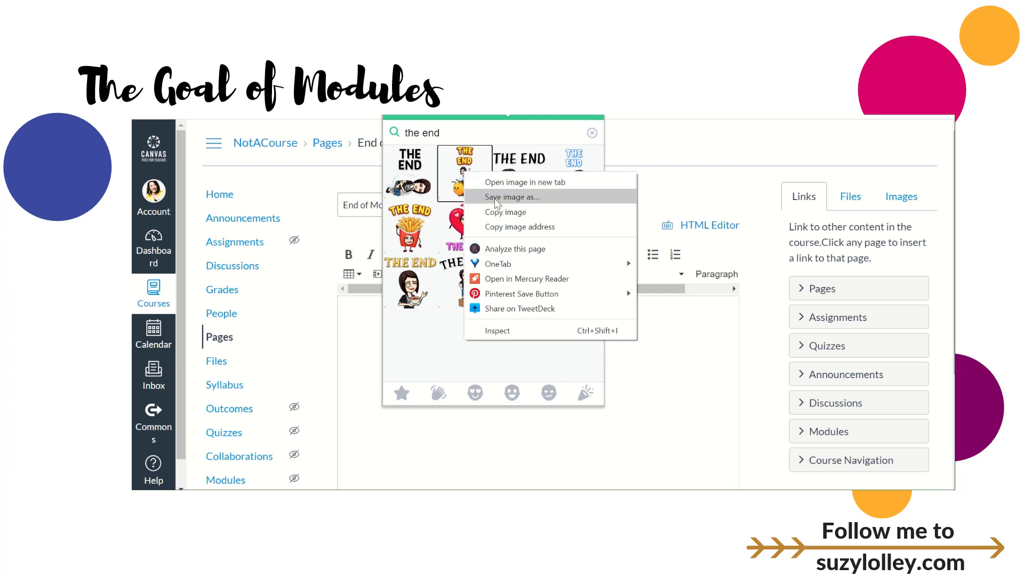
left_click(509, 212)
left_click(648, 322)
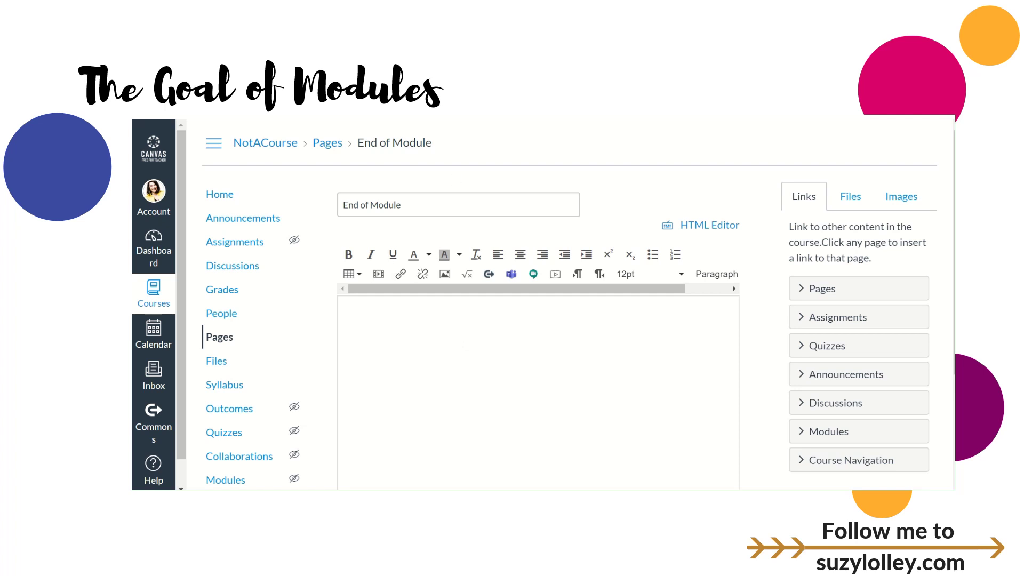
Step: Search Bitmoji again for 'the end' and copy the purple sticker's image address
left_click(466, 116)
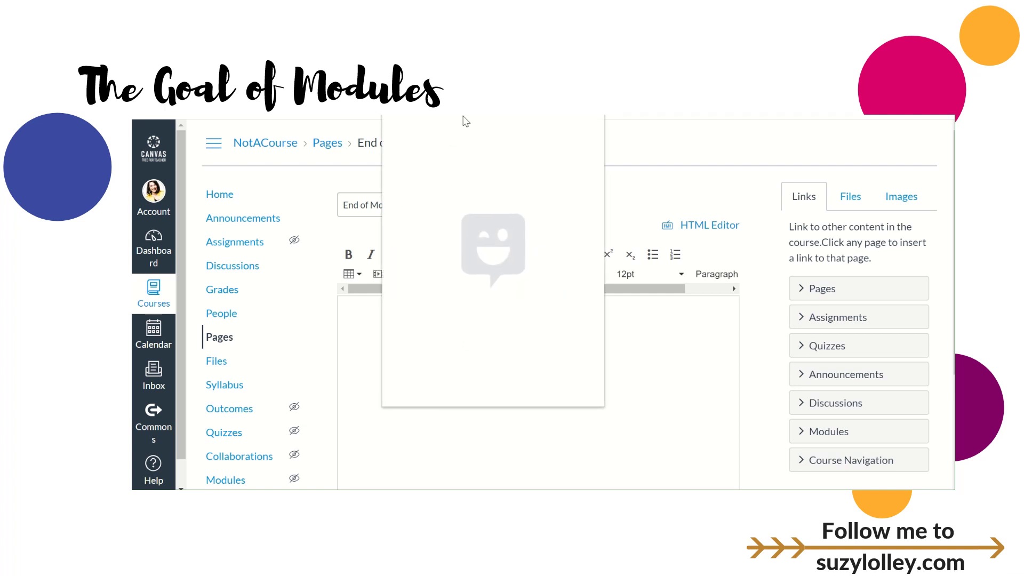
type("th")
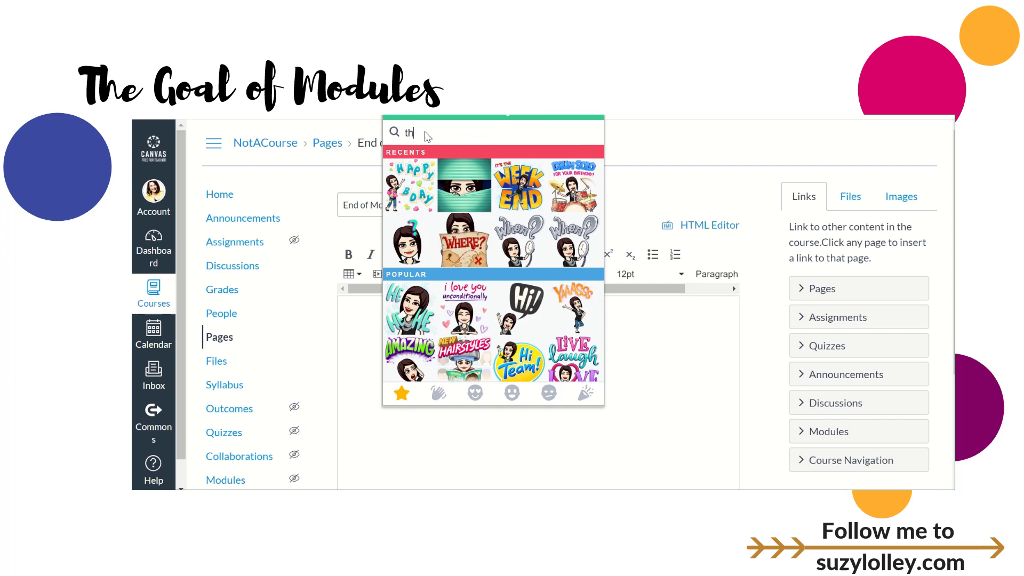
type("e end")
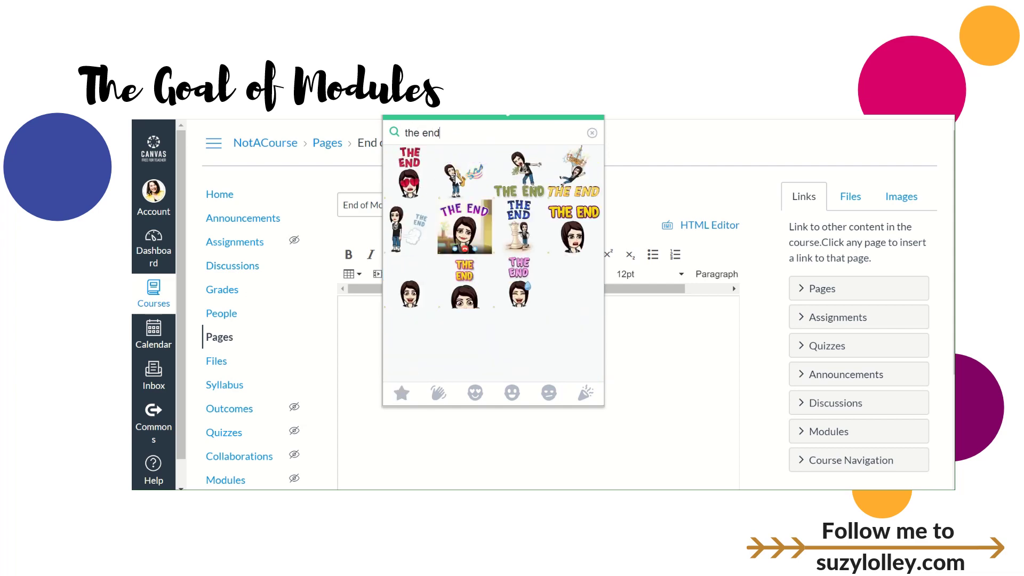
right_click(459, 219)
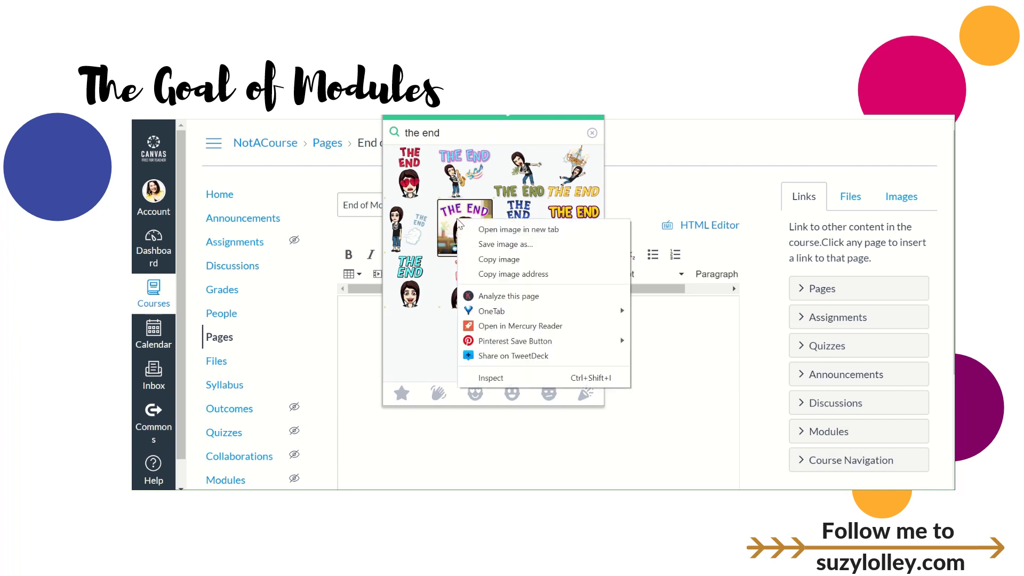
left_click(492, 268)
left_click(361, 332)
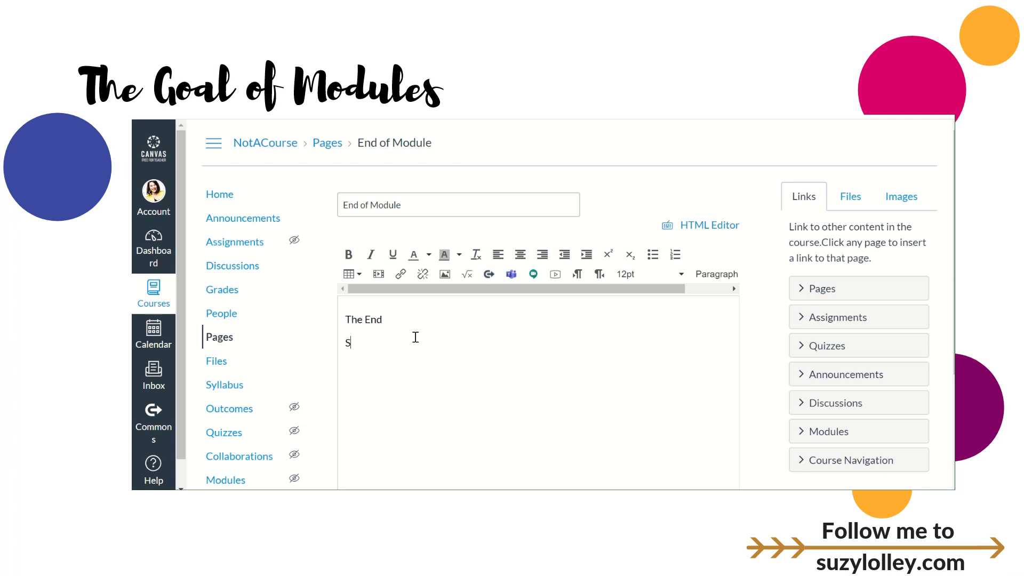
Step: Add 'Stop Here' with a stop-sign emoji on the next line
type("Stop Here")
key("Return")
key("super+period")
type("stop")
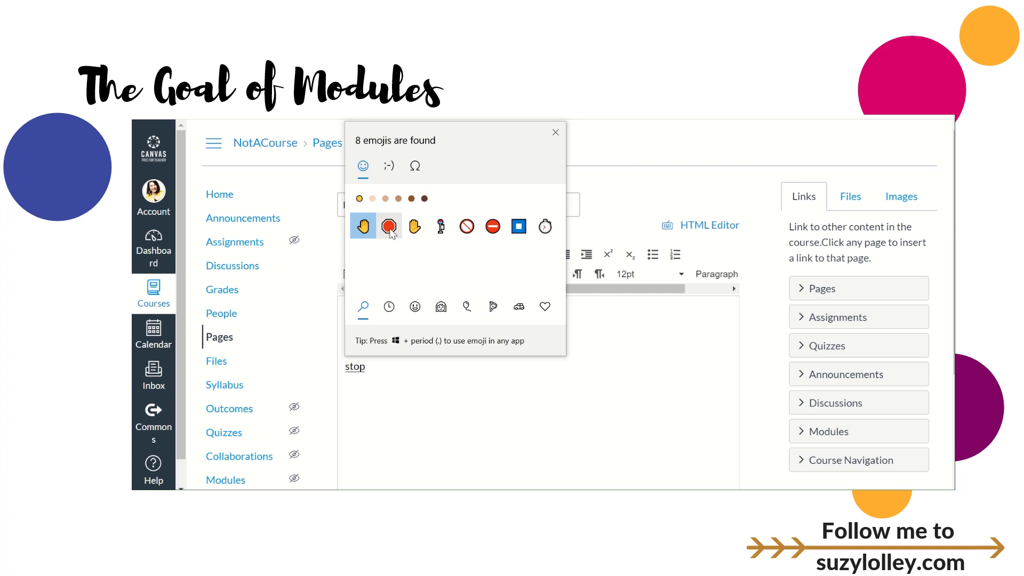
key("Right")
key("Return")
Step: Enlarge the stop-sign emoji to 36pt and save and publish the page
left_click_drag(382, 371, 339, 371)
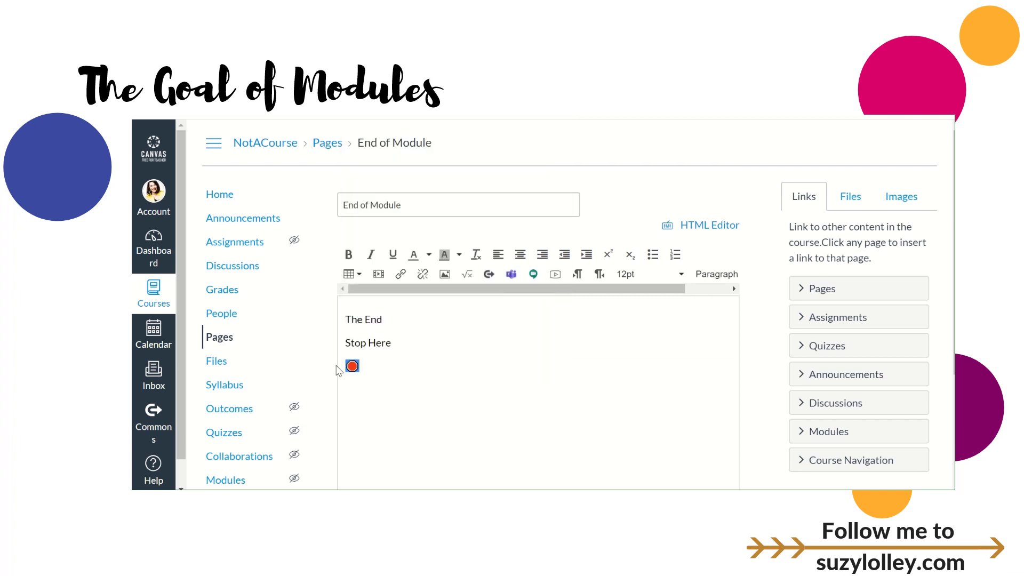
left_click(662, 278)
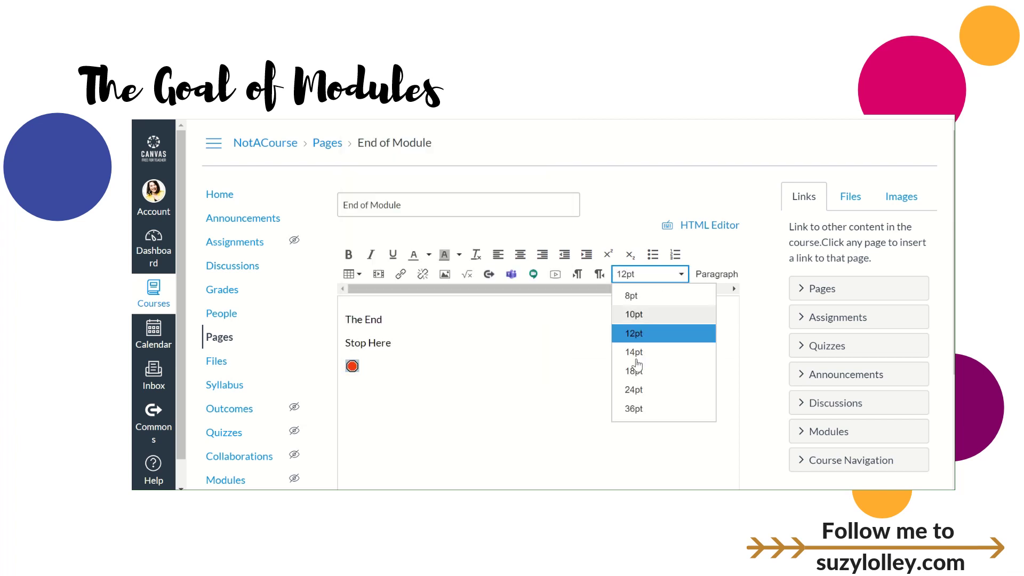
left_click(643, 412)
left_click(520, 400)
scroll(521, 395, "down", 3)
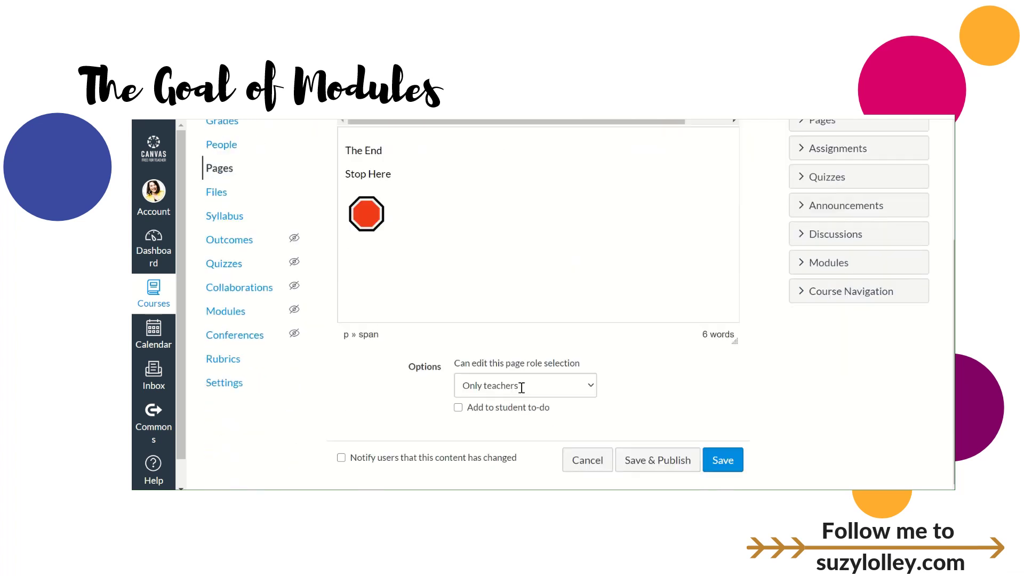
left_click(642, 462)
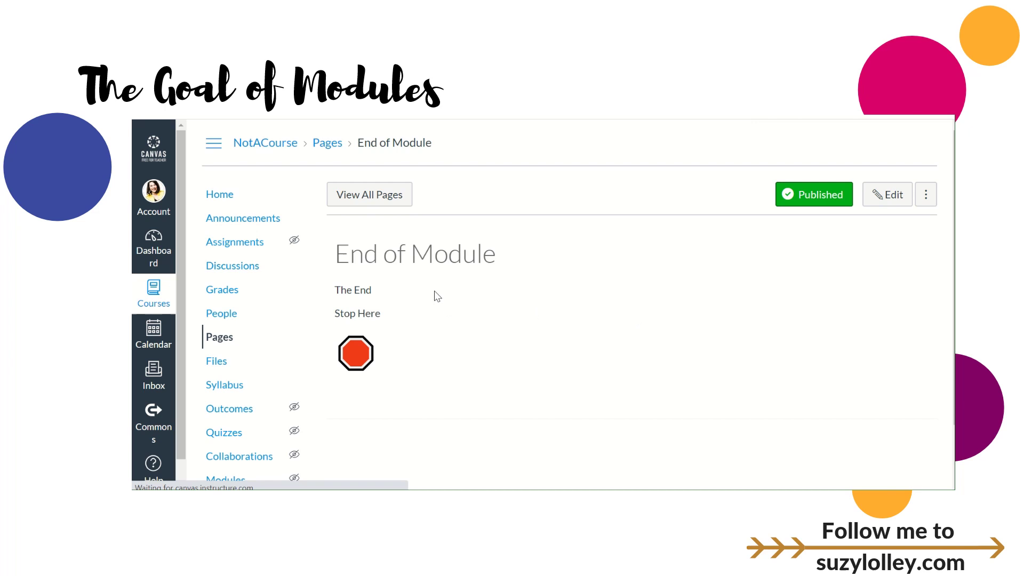
scroll(250, 309, "down", 1)
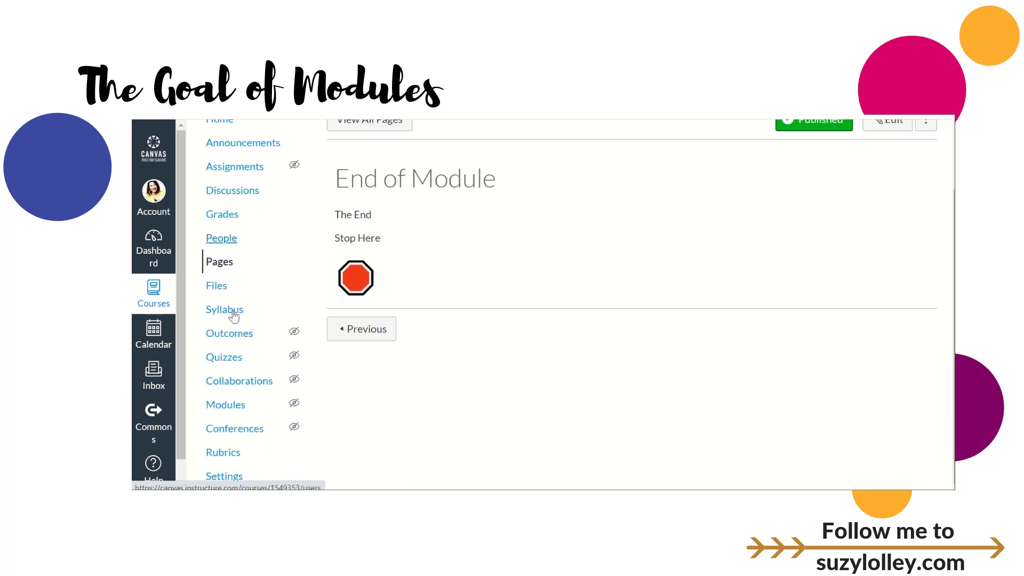
left_click(225, 407)
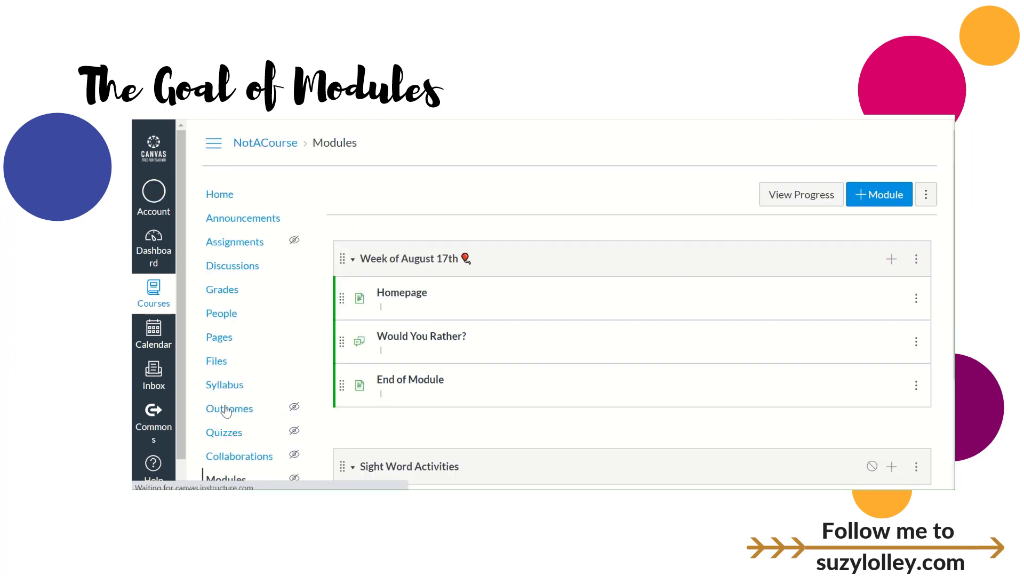
left_click(424, 330)
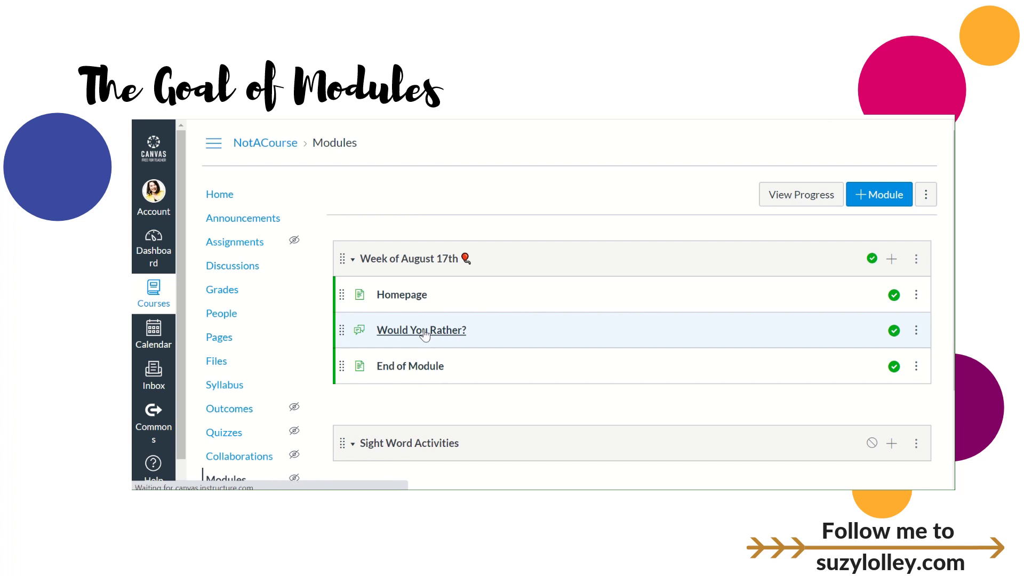
scroll(791, 348, "down", 1)
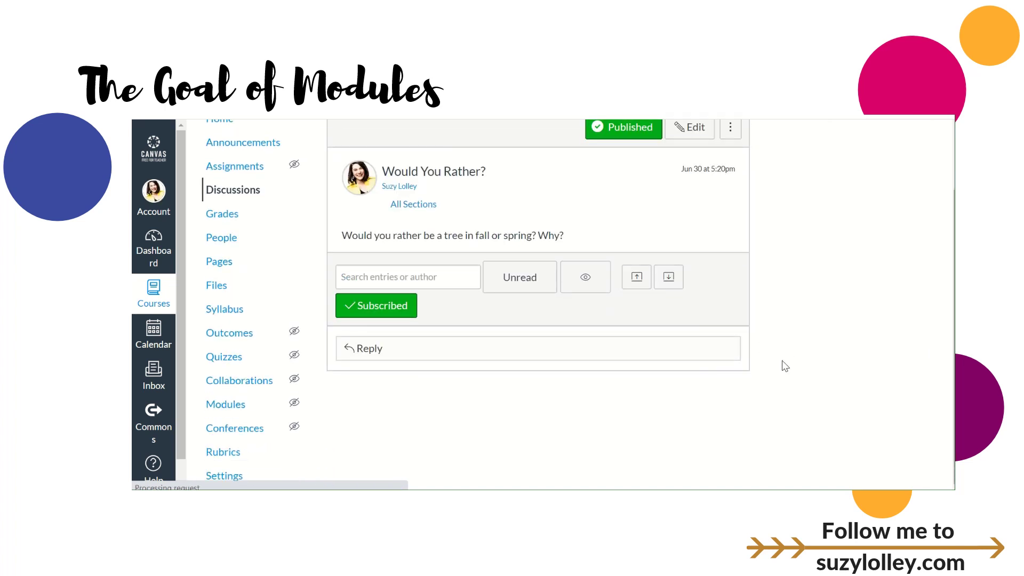
left_click(702, 415)
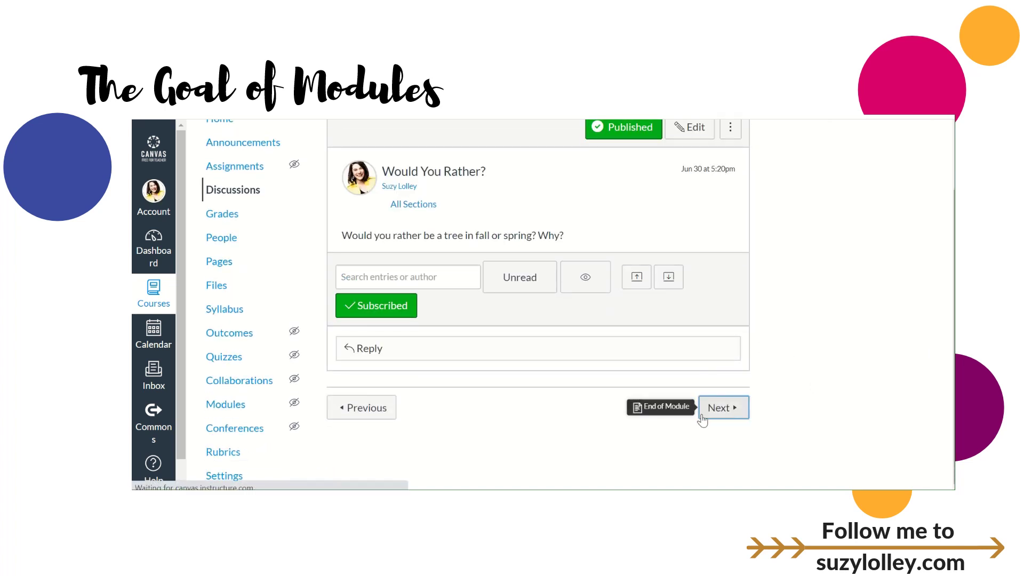